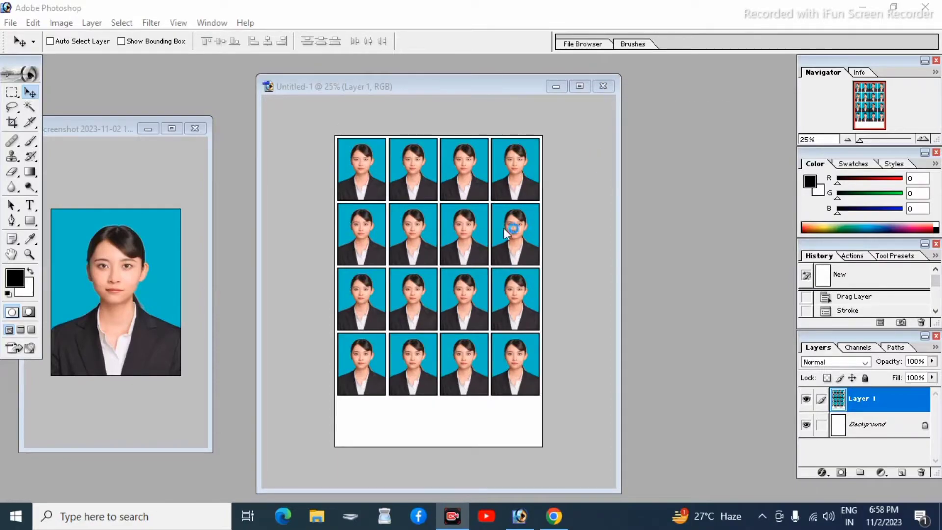
- Close the photo sheet and the screenshot document, declining to save either
left_click(607, 90)
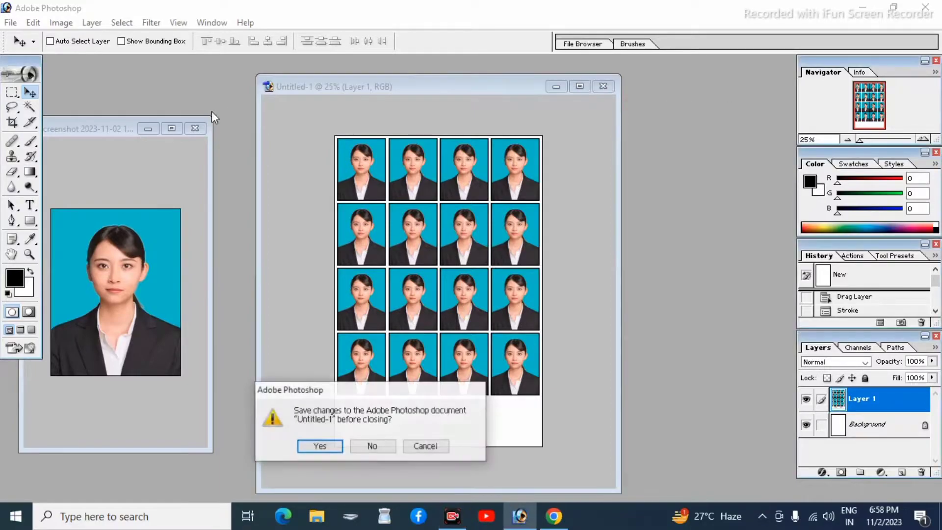
left_click(373, 447)
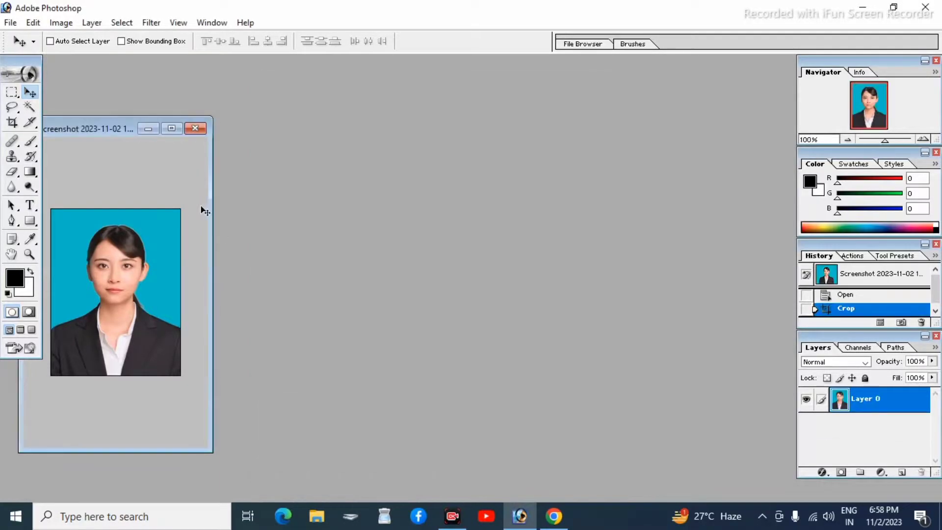
key("ctrl+w")
key("n")
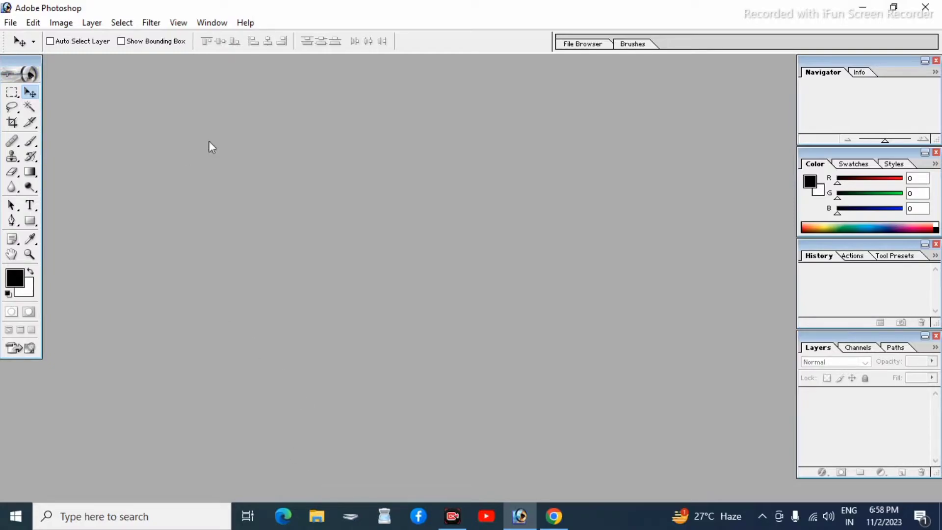
double_click(257, 187)
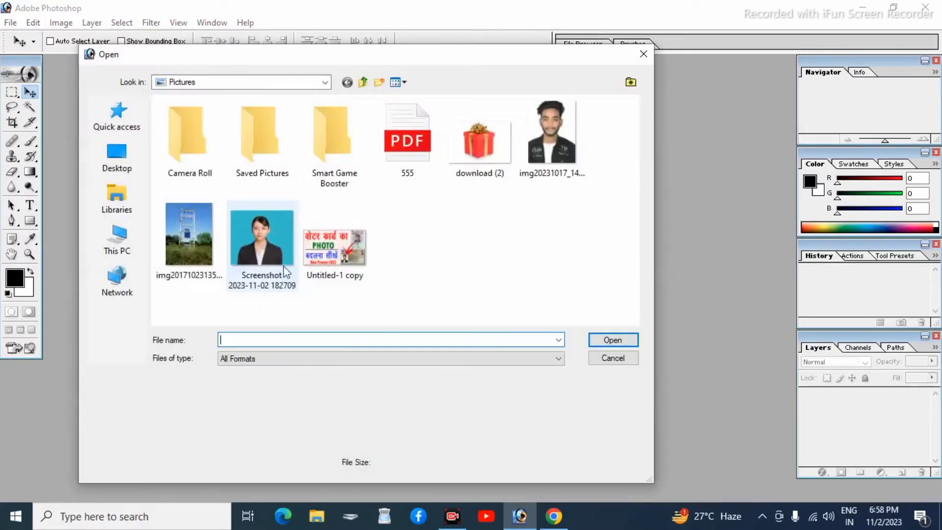
left_click(121, 194)
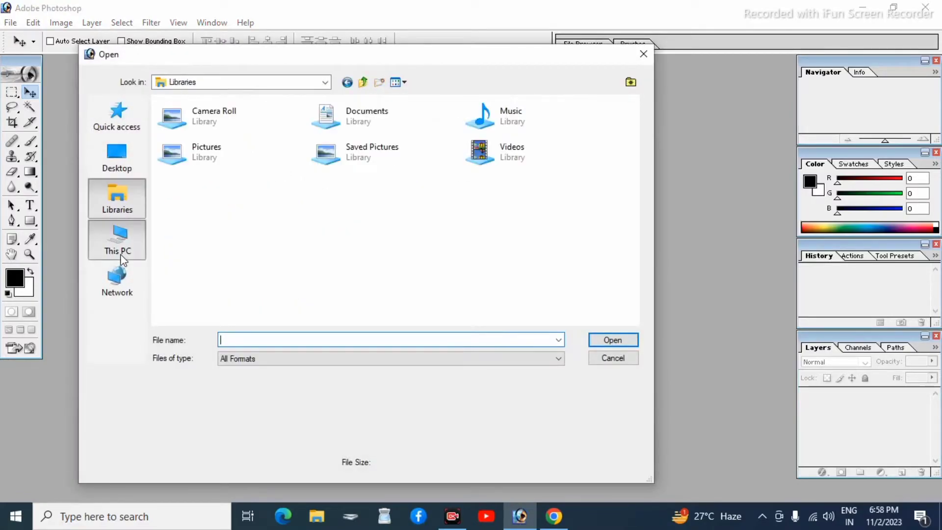
left_click(119, 246)
left_click(119, 184)
left_click(120, 243)
left_click(119, 285)
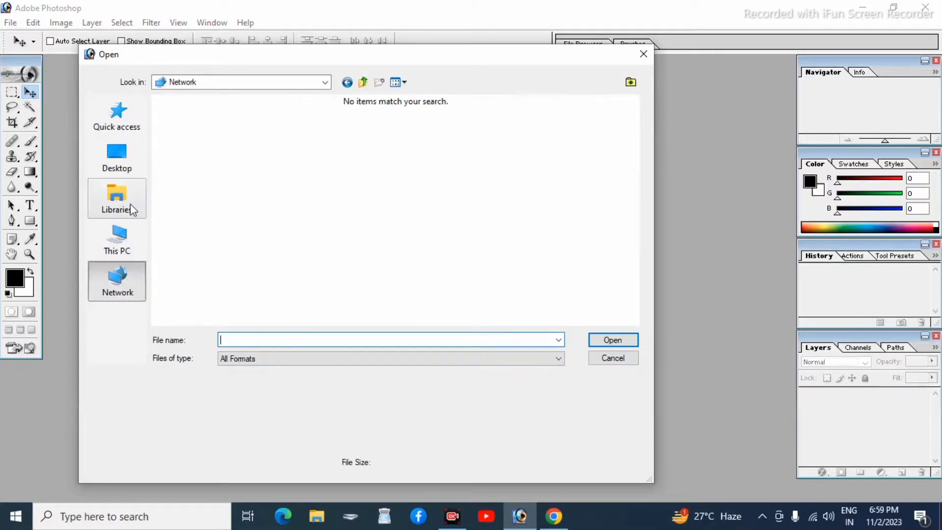
left_click(129, 201)
left_click(126, 166)
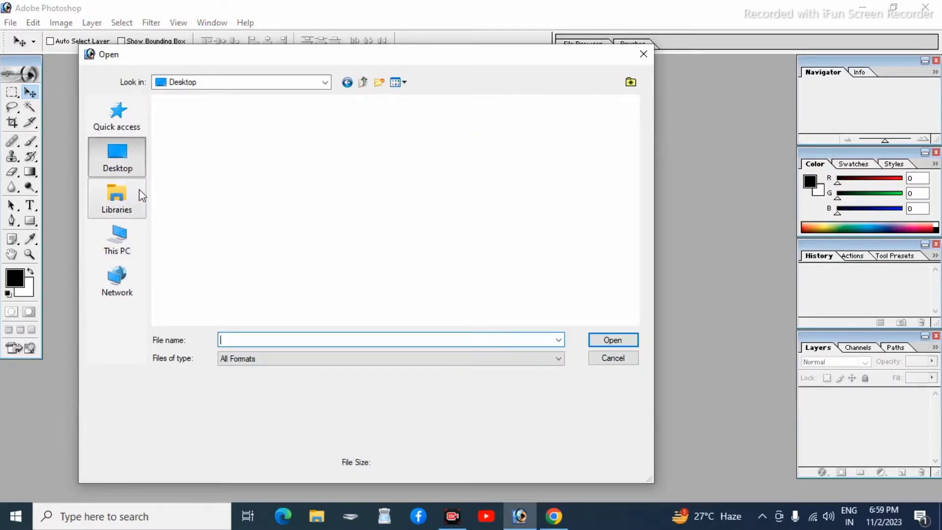
left_click(117, 201)
double_click(231, 162)
left_click(237, 244)
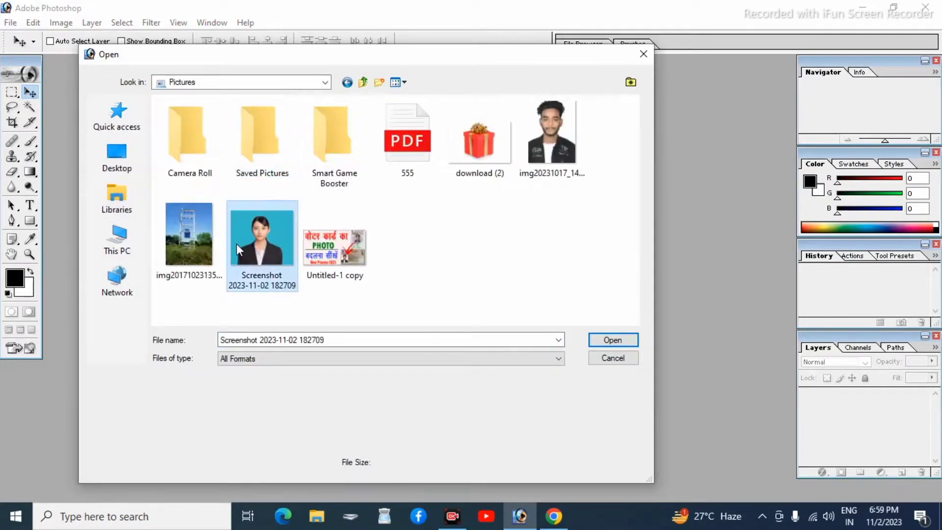
left_click(609, 339)
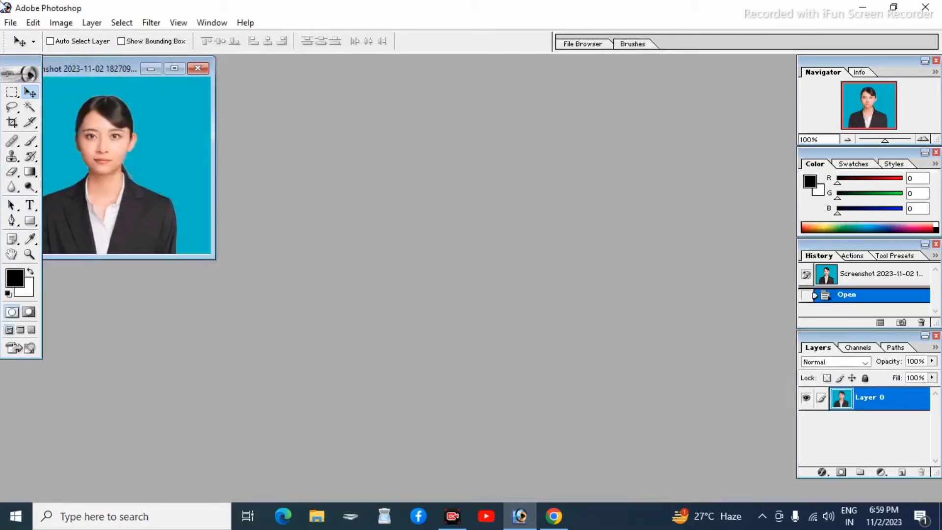
left_click_drag(96, 64, 261, 124)
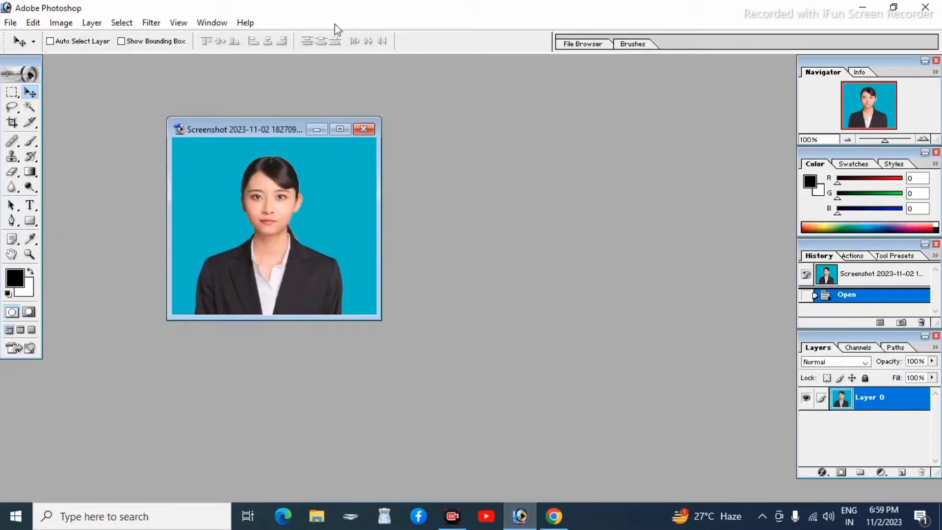
left_click(370, 131)
left_click(10, 23)
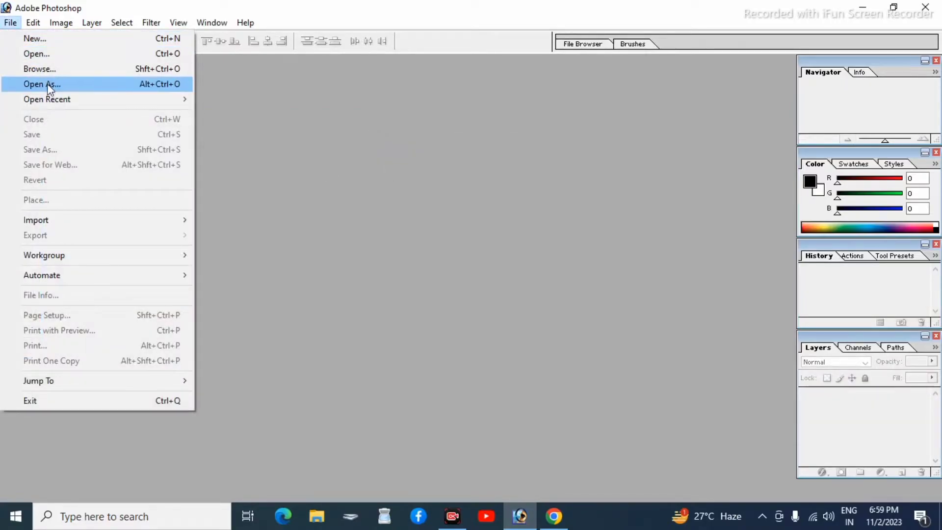
left_click(30, 56)
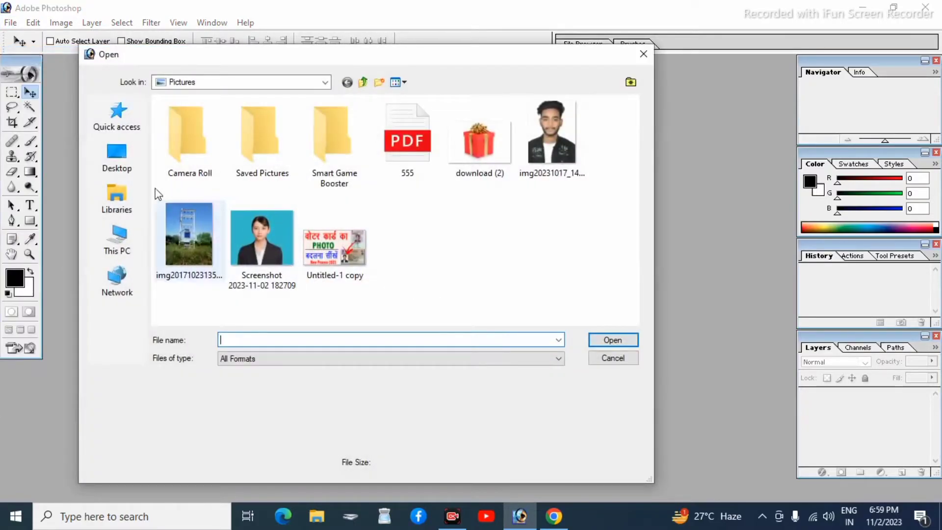
left_click(118, 197)
left_click(120, 267)
left_click(107, 151)
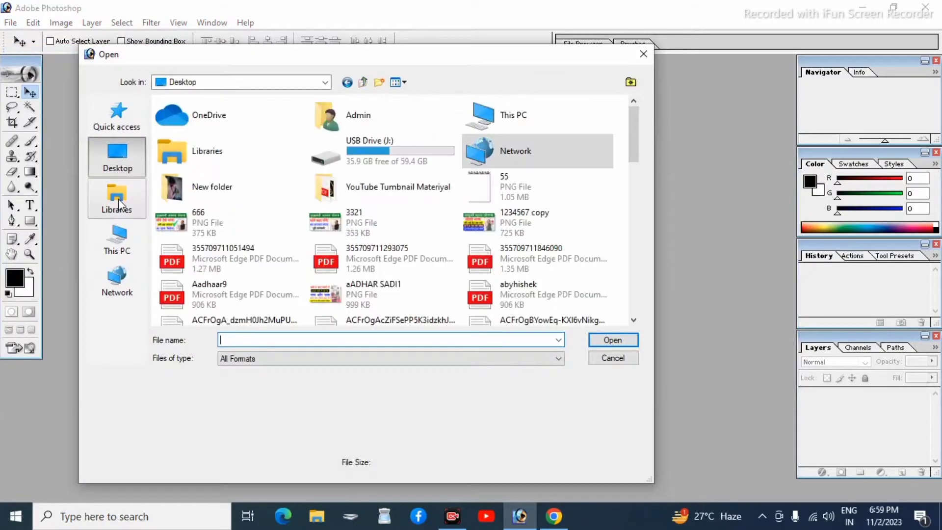
left_click(117, 196)
double_click(206, 164)
left_click(253, 236)
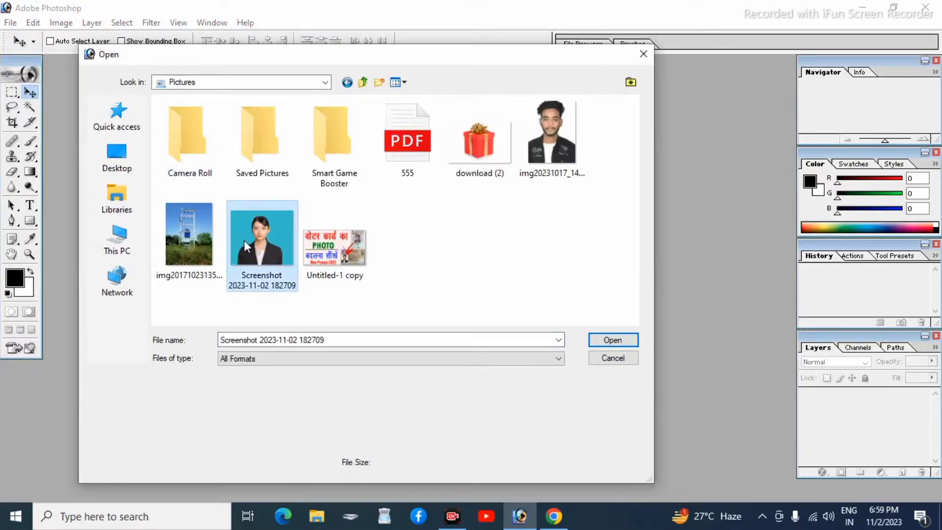
left_click(608, 339)
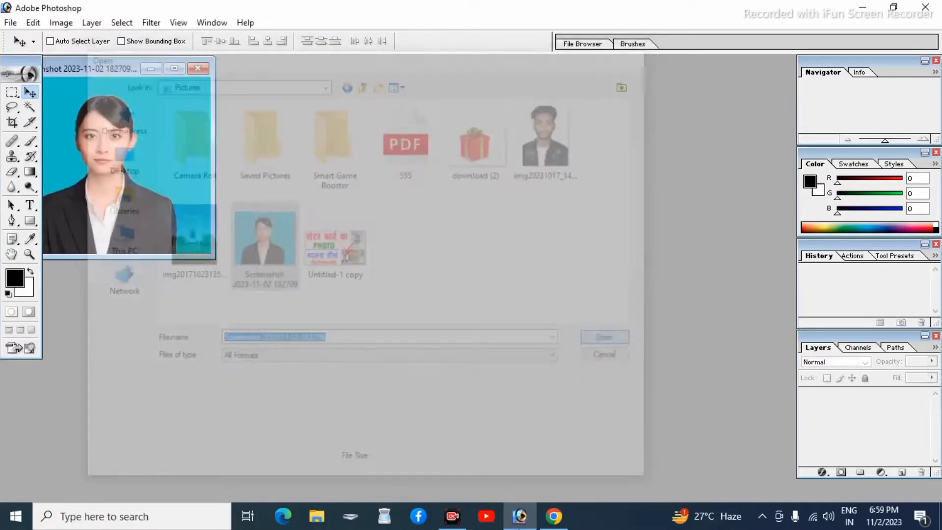
left_click_drag(96, 73, 237, 142)
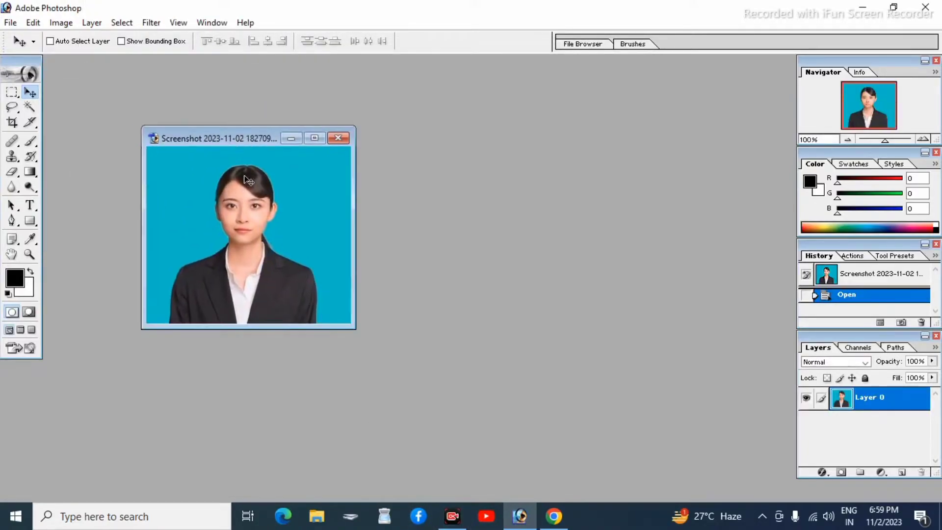
left_click_drag(274, 326, 285, 452)
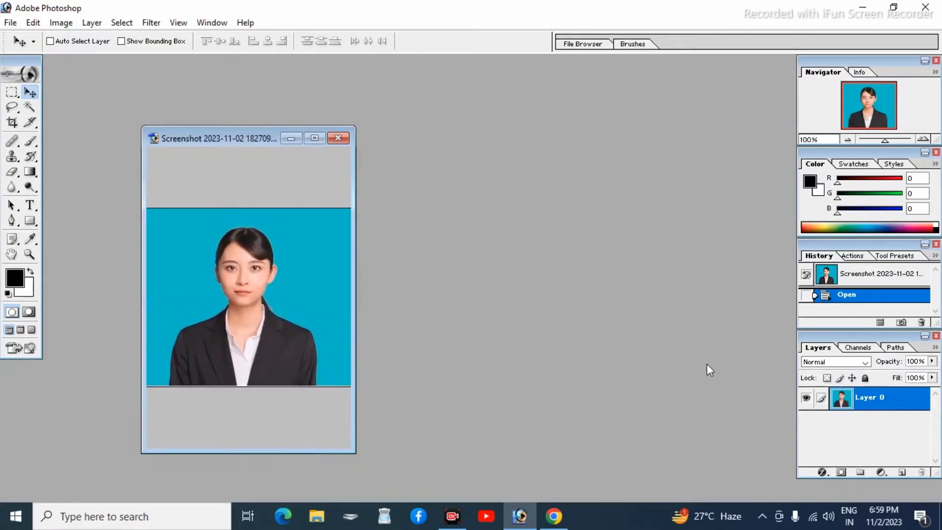
- Set the Crop tool to a fixed 3.5 cm width and 4.5 cm height
left_click(13, 123)
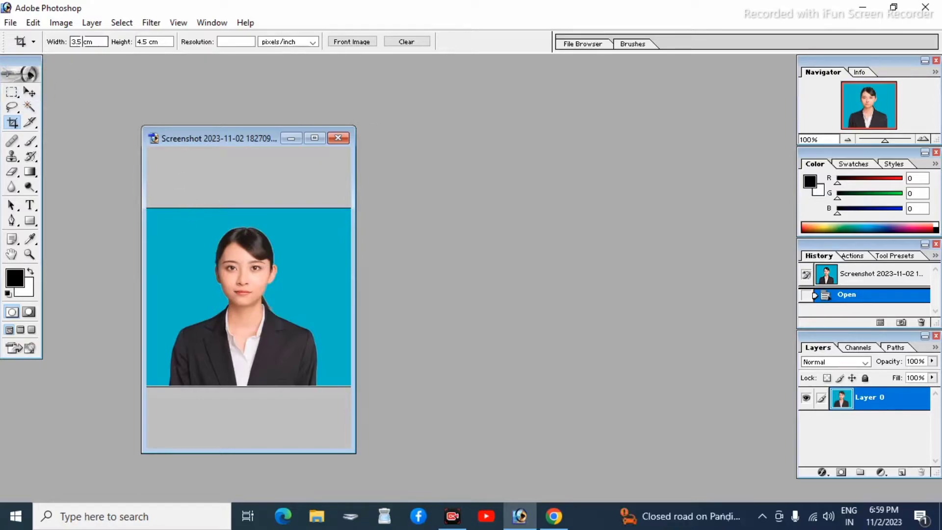
left_click(82, 41)
left_click(158, 42)
left_click(221, 43)
- Frame the woman's head and shoulders with the crop box, fine-tune it, and apply the crop
left_click_drag(181, 220, 318, 383)
left_click_drag(318, 383, 326, 383)
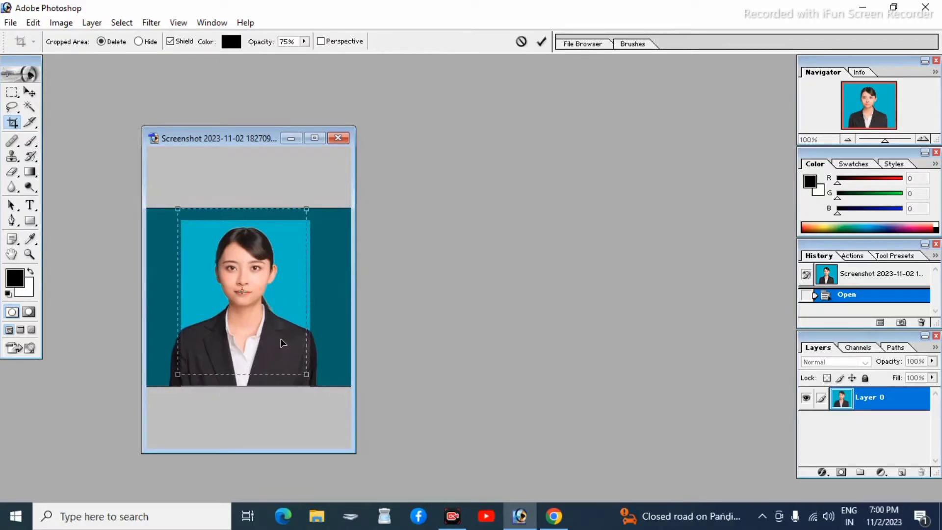
key("Left")
key("Left")
key("Left")
left_click_drag(287, 347, 284, 339)
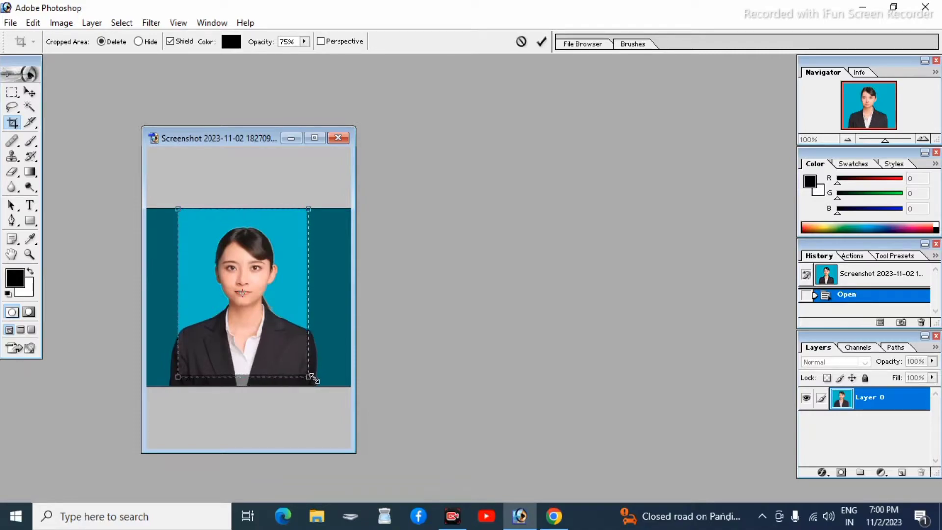
left_click_drag(311, 376, 312, 376)
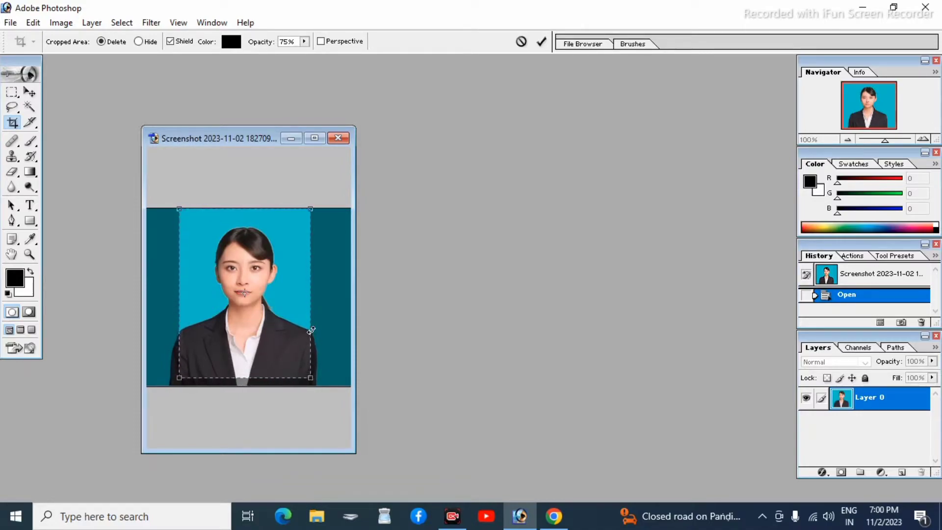
key("Down")
key("Down")
key("Down")
key("Down")
key("Down")
key("Down")
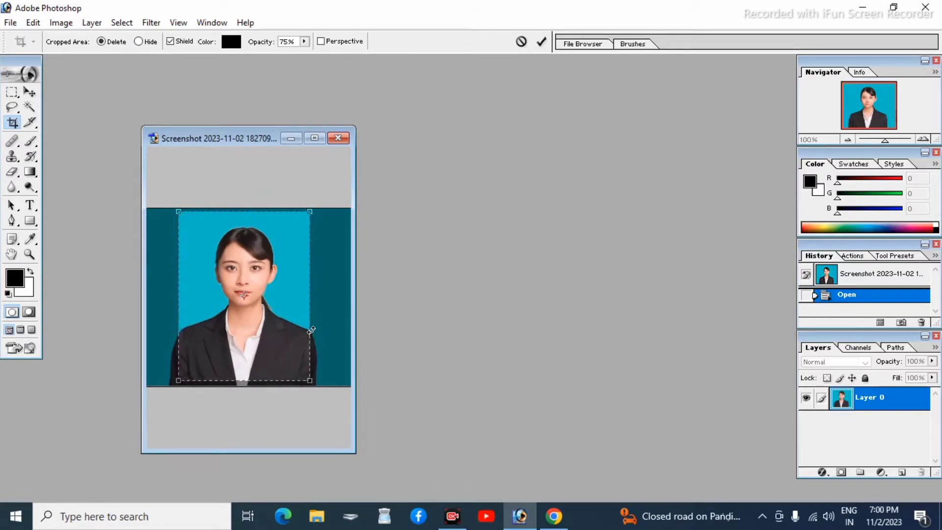
key("Right")
key("Right")
key("Return")
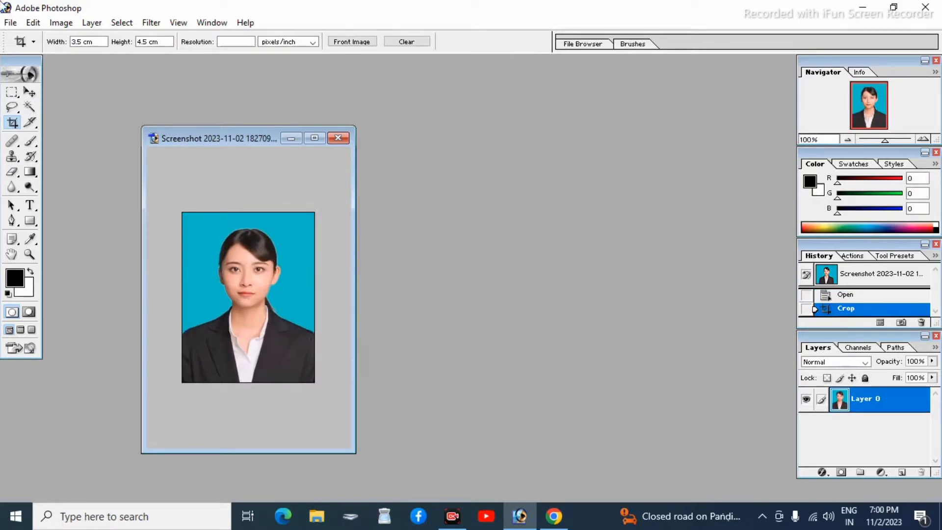
left_click(29, 92)
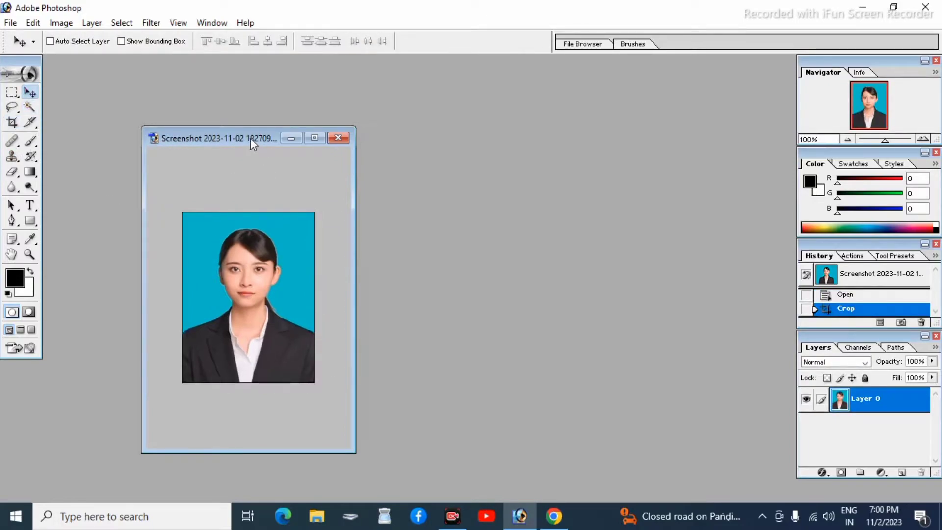
- Create a new blank document from the 4 x 6 inch preset
left_click_drag(253, 144, 190, 150)
left_click(11, 23)
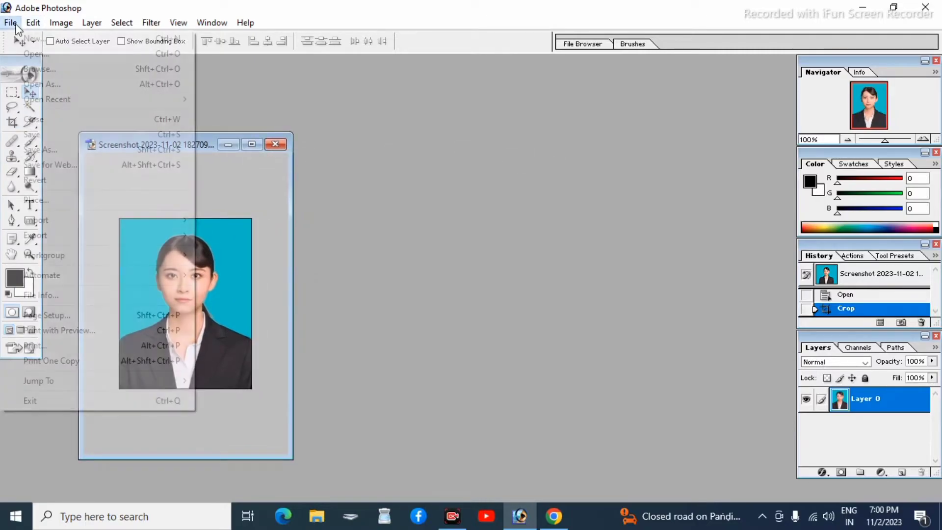
left_click(63, 40)
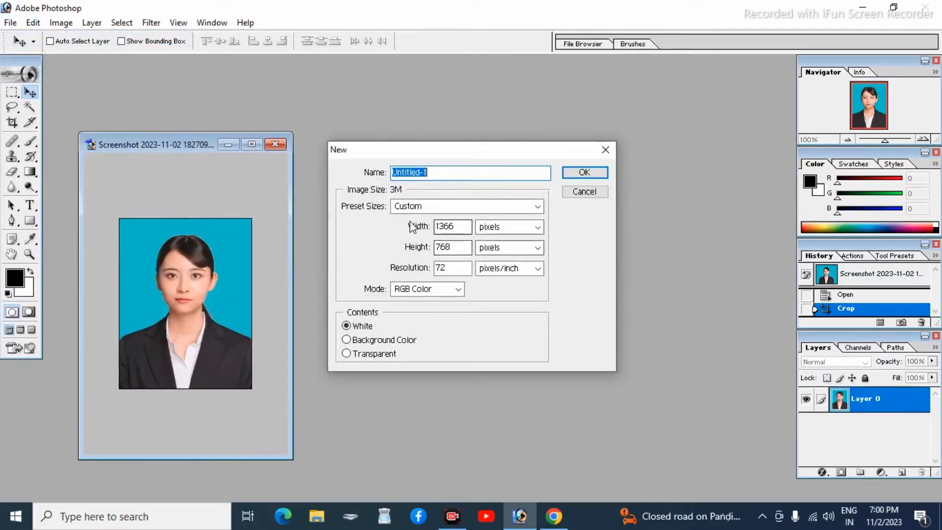
left_click(417, 206)
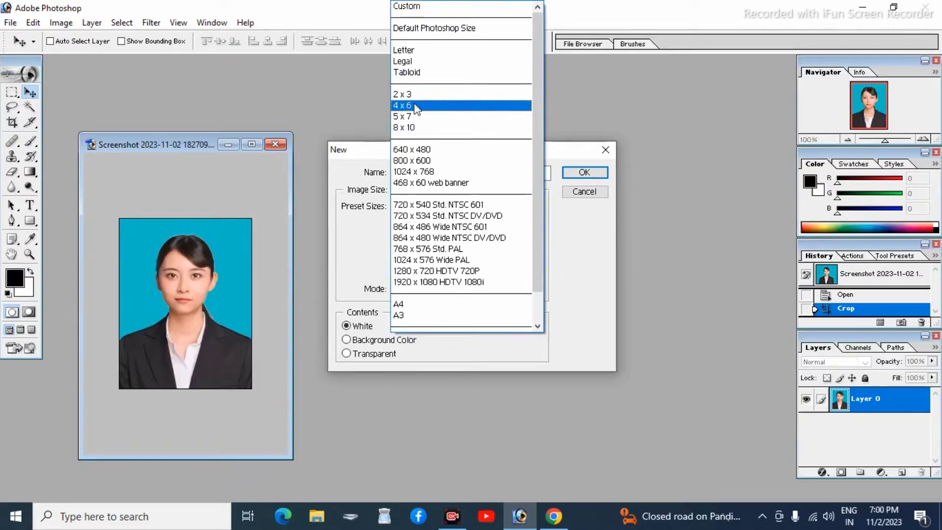
left_click(417, 106)
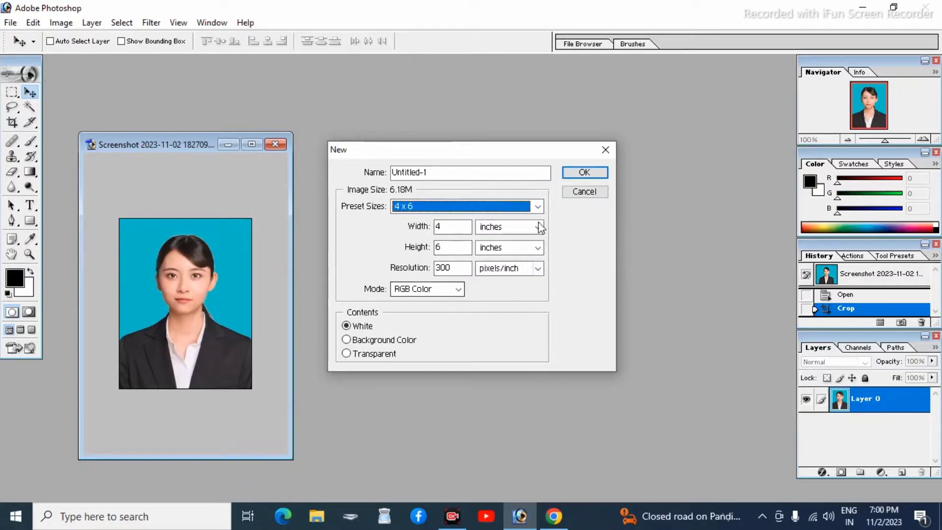
left_click(570, 176)
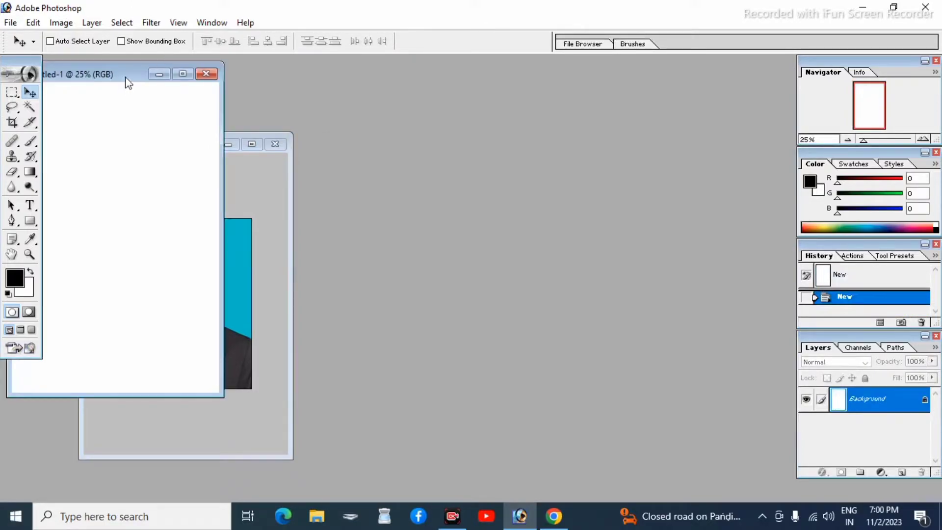
- Place the enlarged 4 x 6 sheet window beside the passport photo window, shifted left
mouse_move(126, 80)
left_mouse_down()
mouse_move(370, 155)
mouse_move(348, 98)
left_mouse_up()
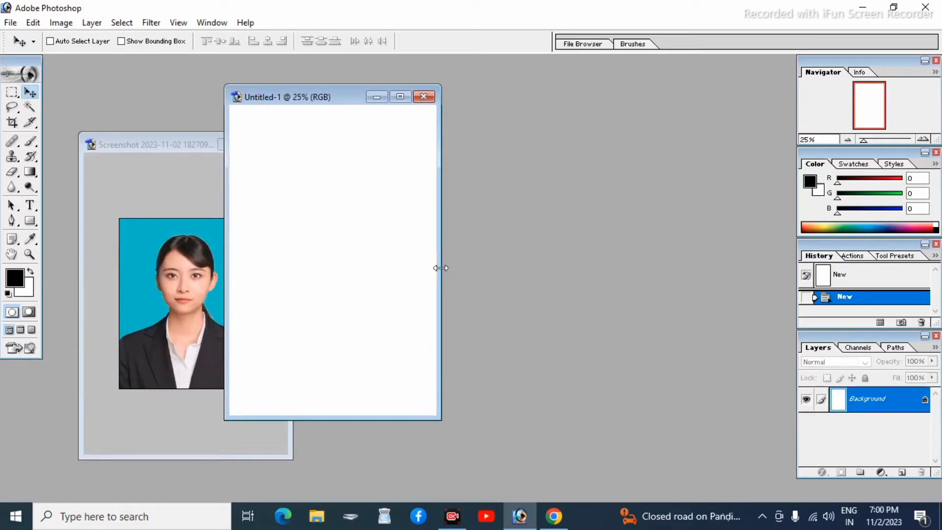
left_click_drag(445, 273, 476, 289)
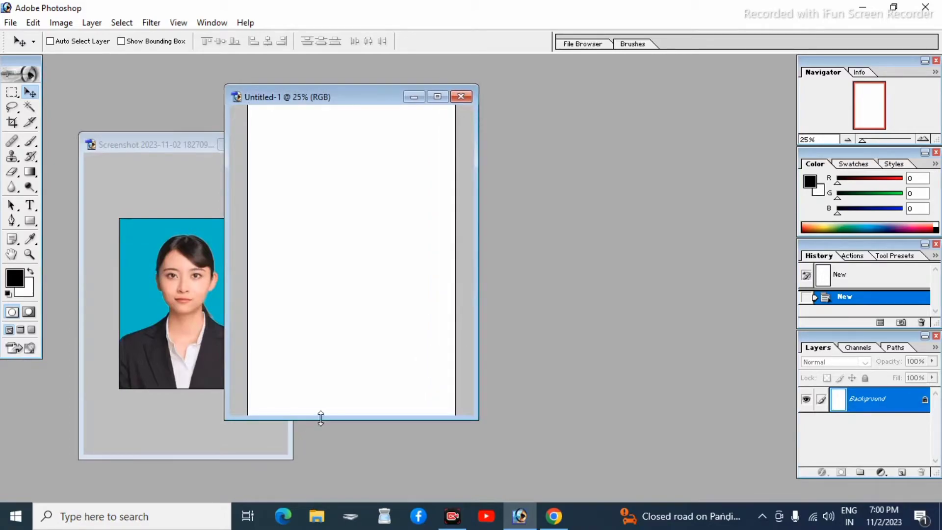
left_click_drag(324, 420, 330, 466)
left_click(159, 247)
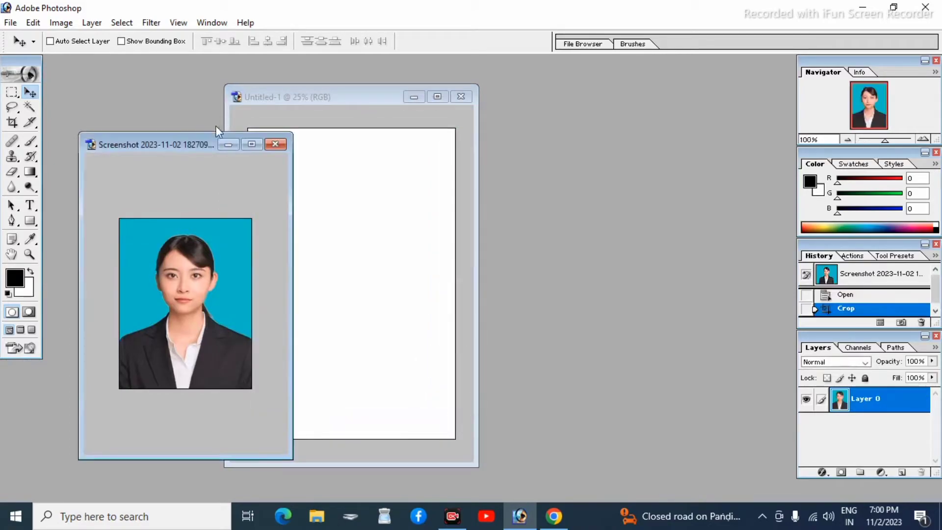
left_click_drag(197, 146, 145, 143)
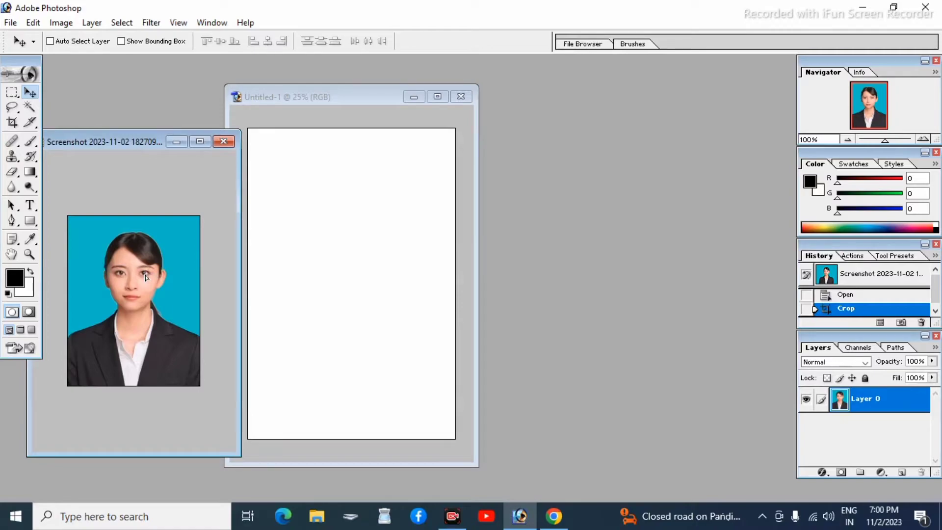
- Drag the cropped portrait from its window onto the Untitled-1 sheet
mouse_move(145, 274)
left_mouse_down()
mouse_move(163, 293)
mouse_move(306, 229)
left_mouse_up()
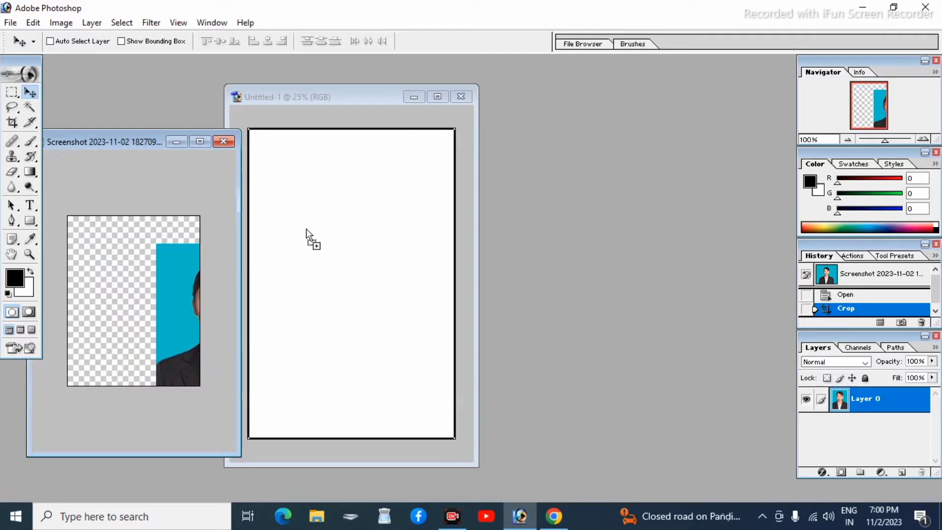
left_click_drag(306, 229, 317, 225)
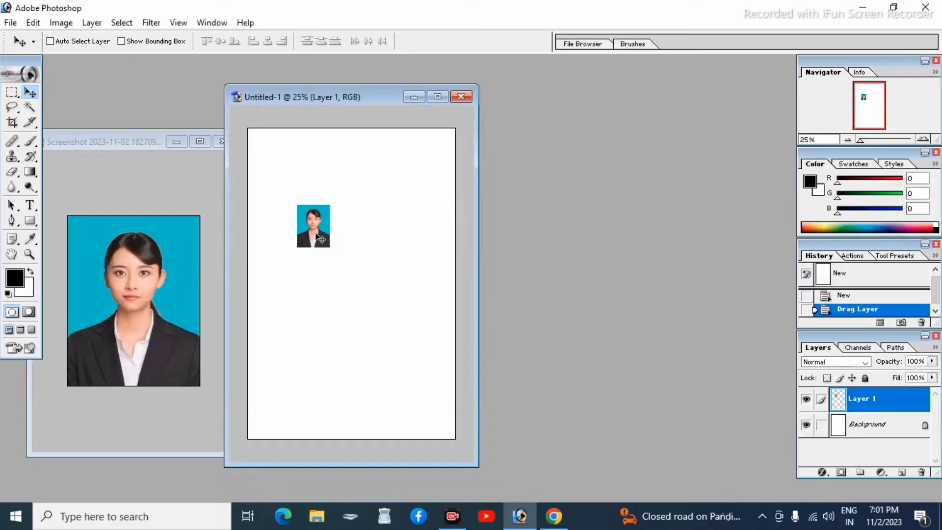
left_click(36, 23)
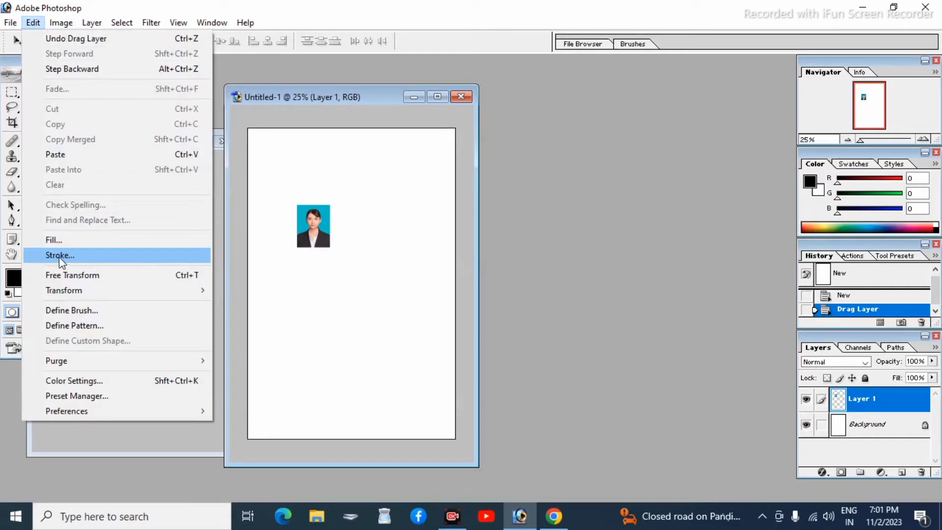
- Apply a 3 px black Inside stroke to the photo layer
left_click(66, 256)
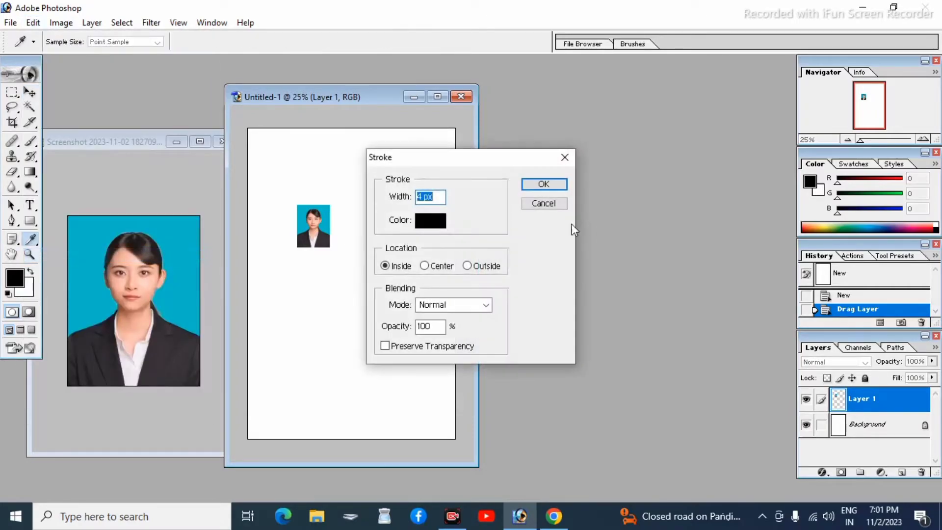
left_click(421, 197)
double_click(421, 196)
type("3")
left_click(427, 220)
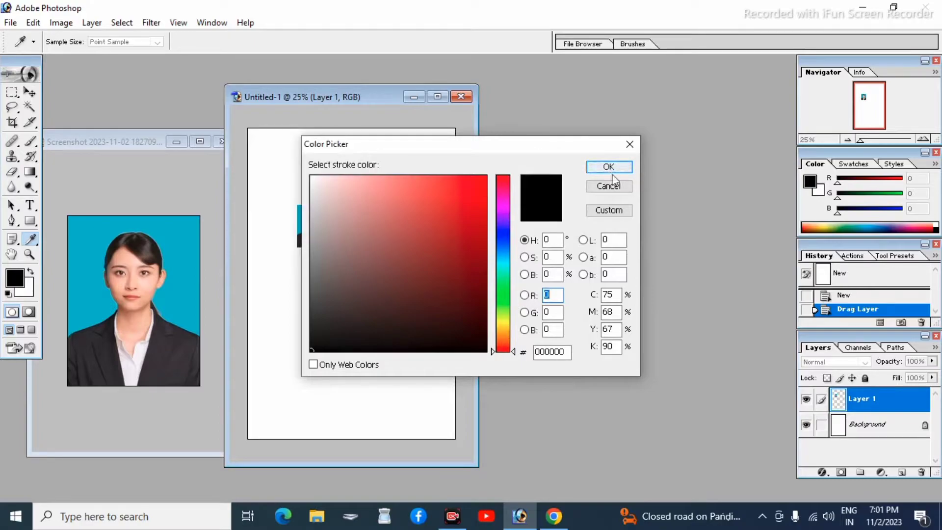
left_click(483, 338)
left_click(484, 204)
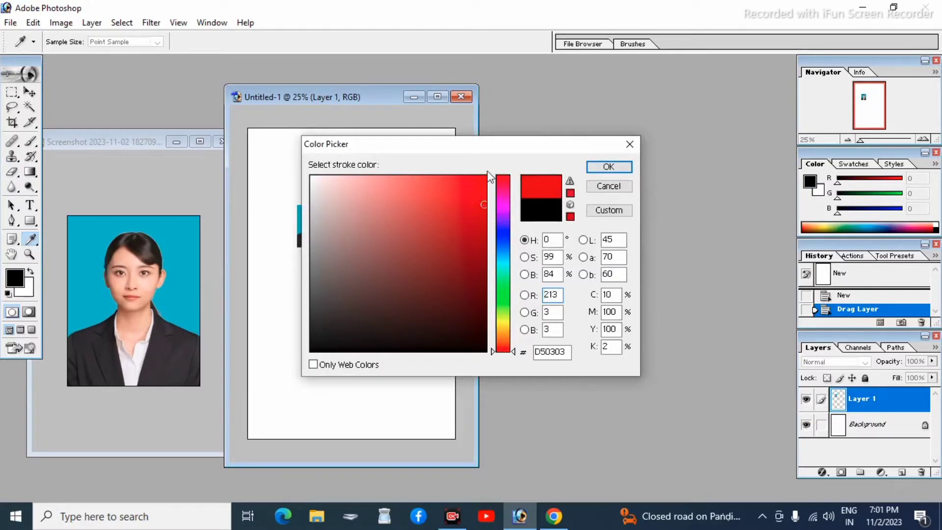
mouse_move(341, 331)
left_mouse_down()
mouse_move(315, 382)
mouse_move(572, 439)
left_mouse_up()
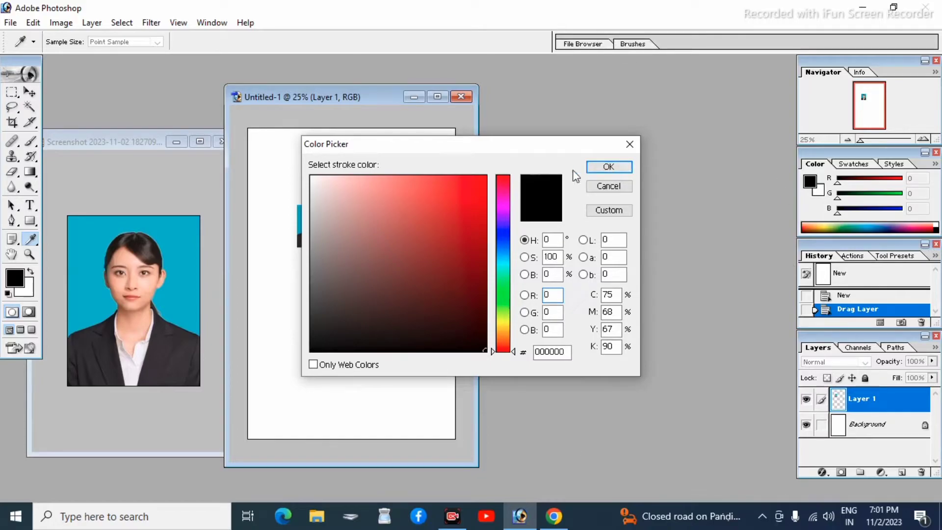
left_click(609, 167)
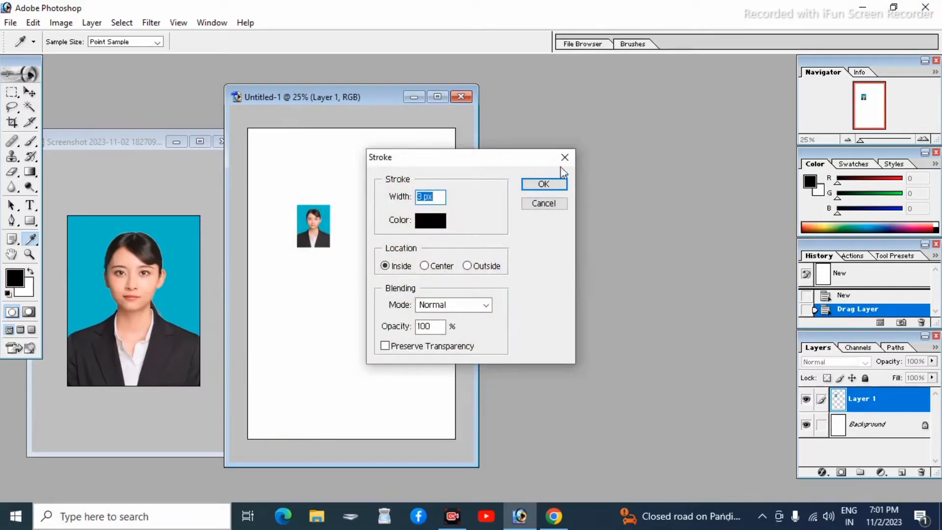
left_click(544, 184)
key("v")
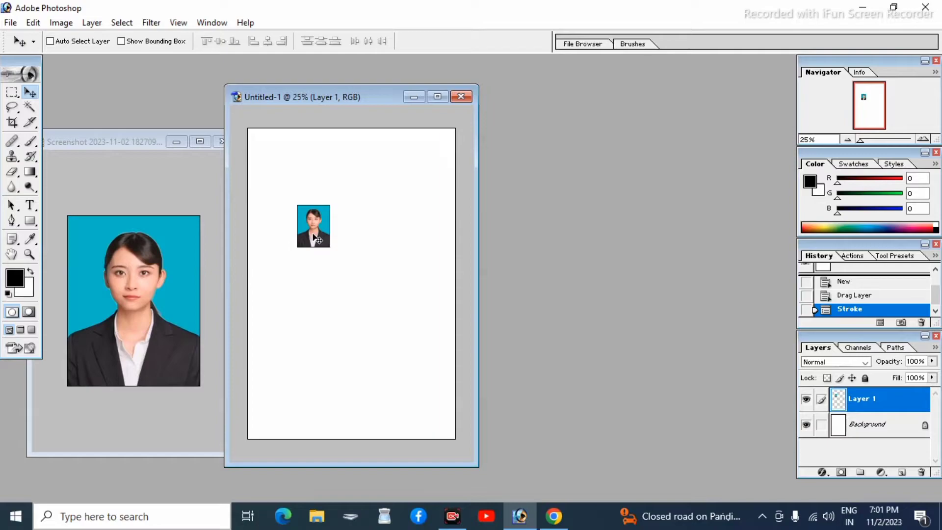
- Free-transform the photo with proportions locked, scaling it to passport size at the sheet's top-left
key("ctrl+t")
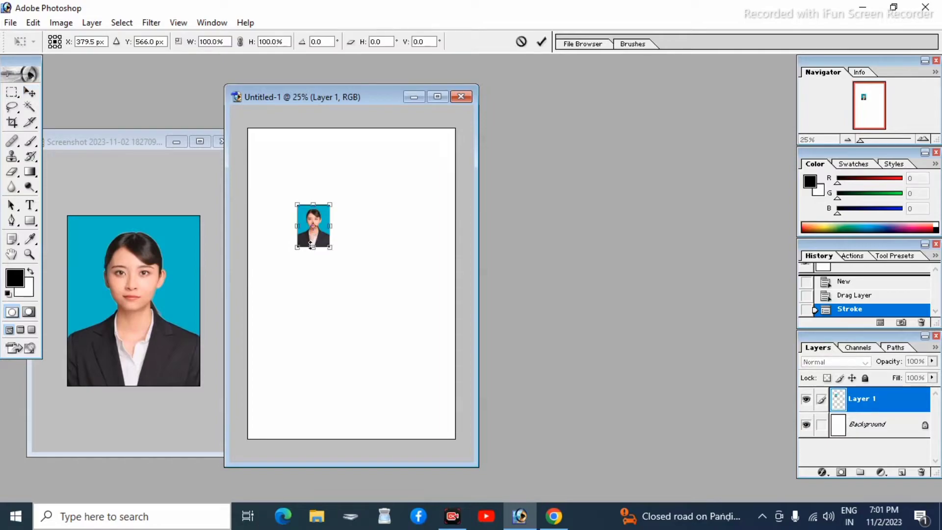
left_click_drag(330, 247, 357, 276)
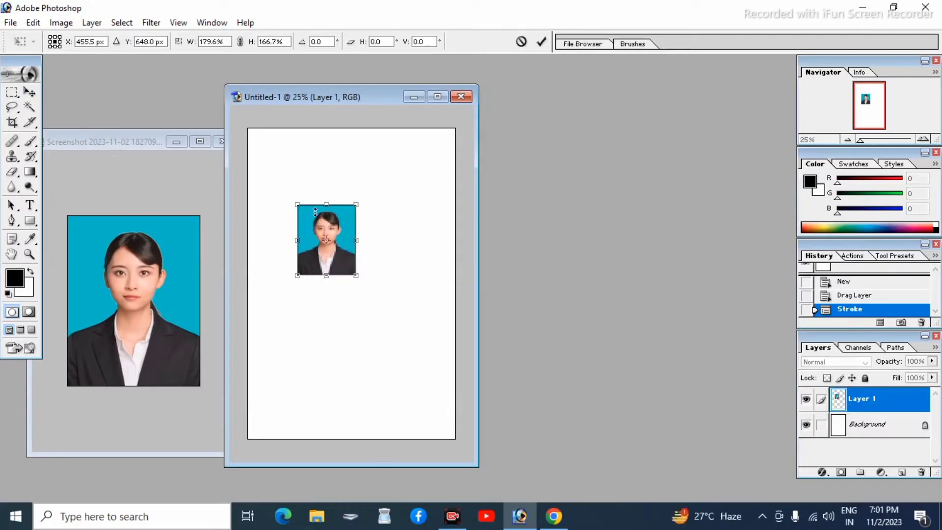
left_click_drag(357, 276, 369, 259)
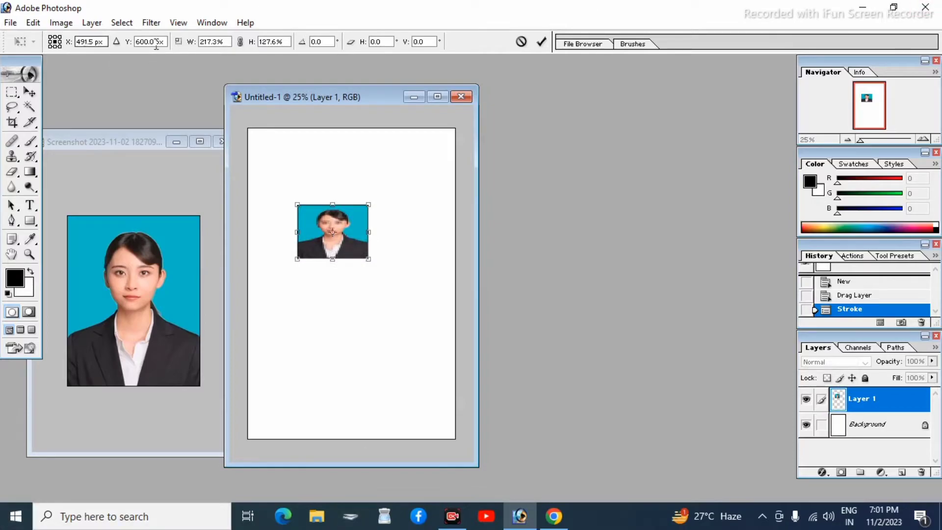
left_click(240, 42)
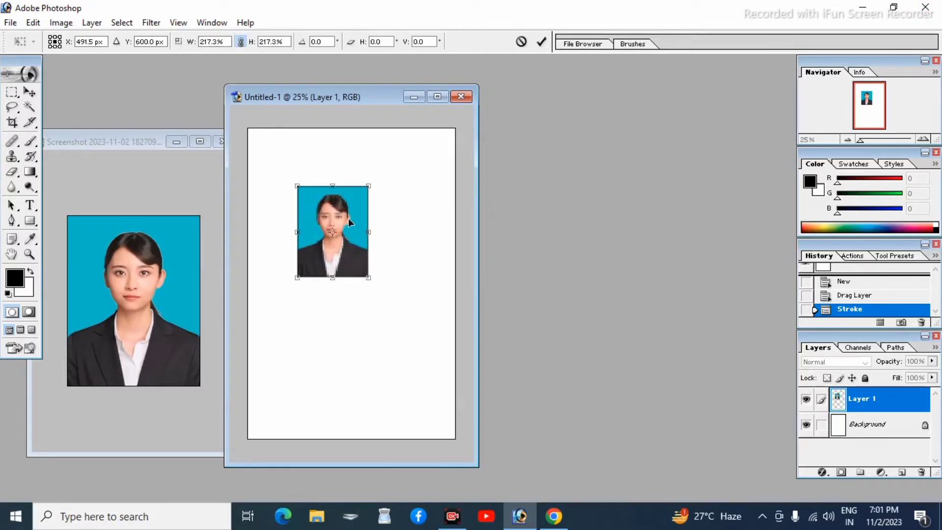
mouse_move(366, 283)
left_mouse_down()
mouse_move(360, 252)
mouse_move(295, 192)
left_mouse_up()
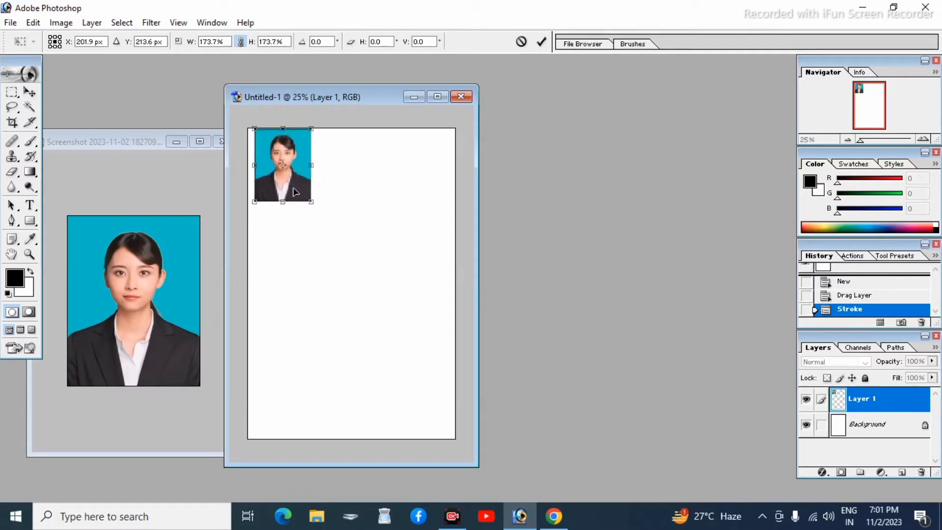
key("Left")
key("Left")
key("Left")
key("Left")
key("Left")
key("Left")
key("Left")
key("Left")
key("Left")
key("Down")
key("Down")
key("Down")
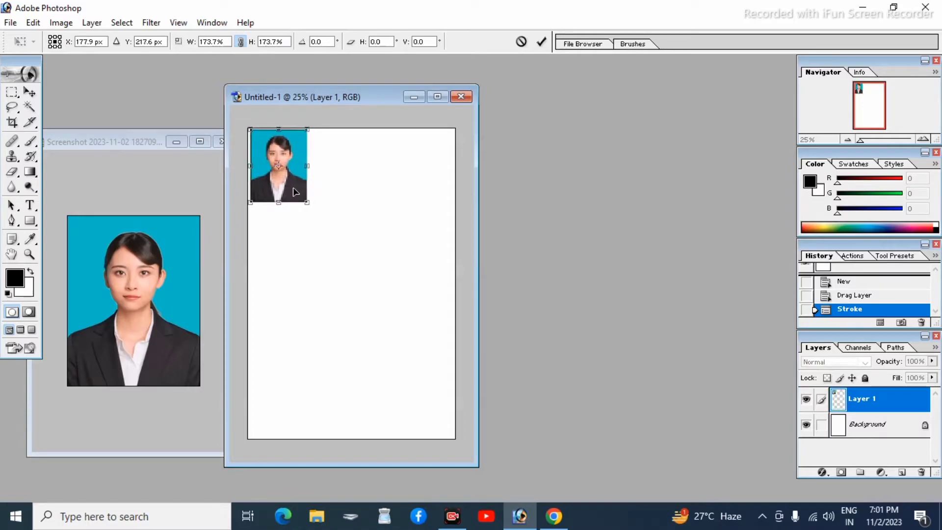
key("Down")
key("Down")
key("Down")
key("Down")
key("Down")
key("Down")
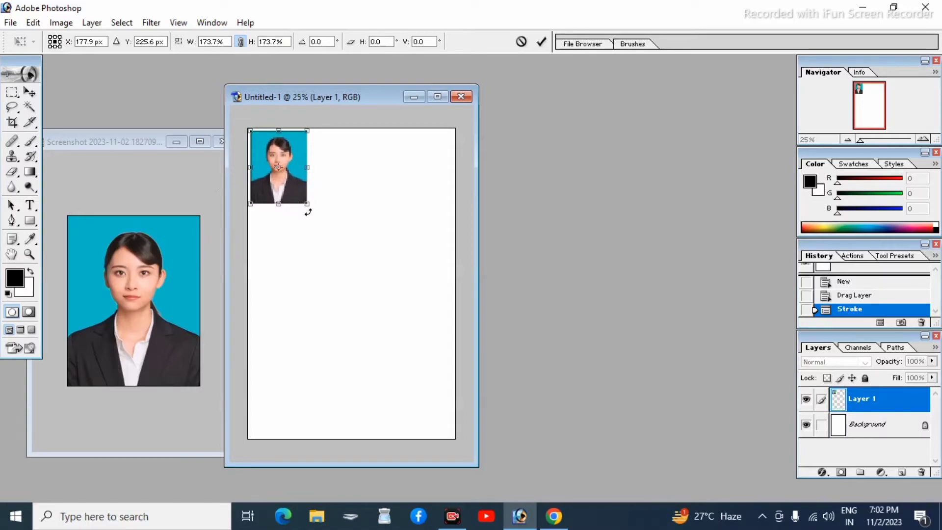
left_click_drag(308, 204, 297, 194)
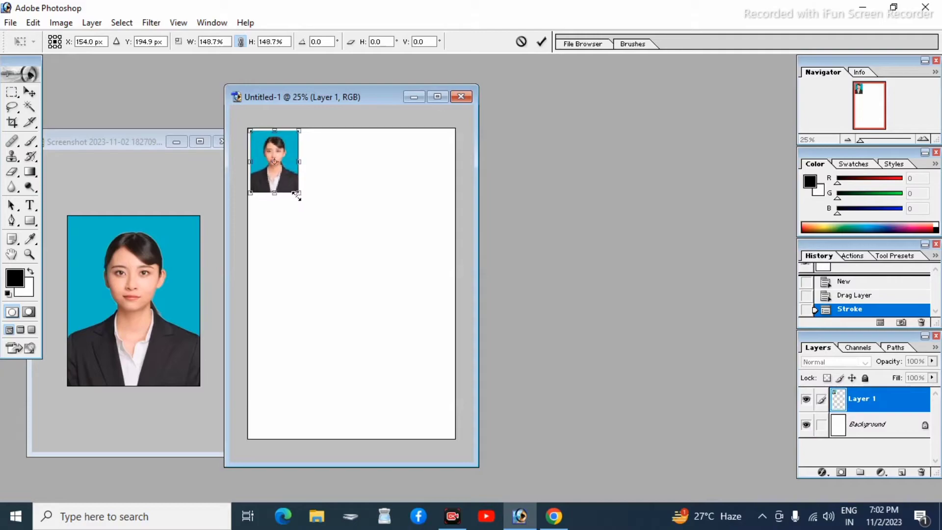
key("Return")
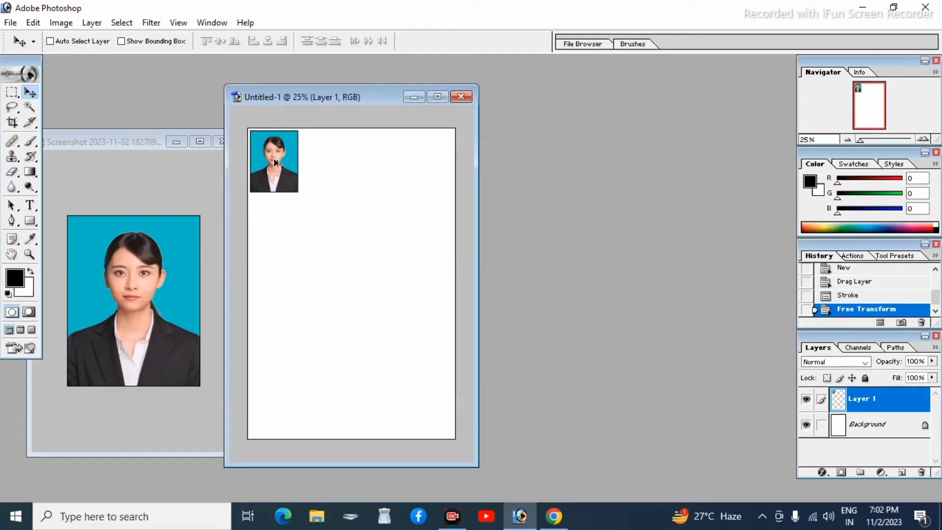
- Place a copy of the bordered photo directly to the right of the original, aligned
left_click_drag(276, 163, 328, 158)
key("Down")
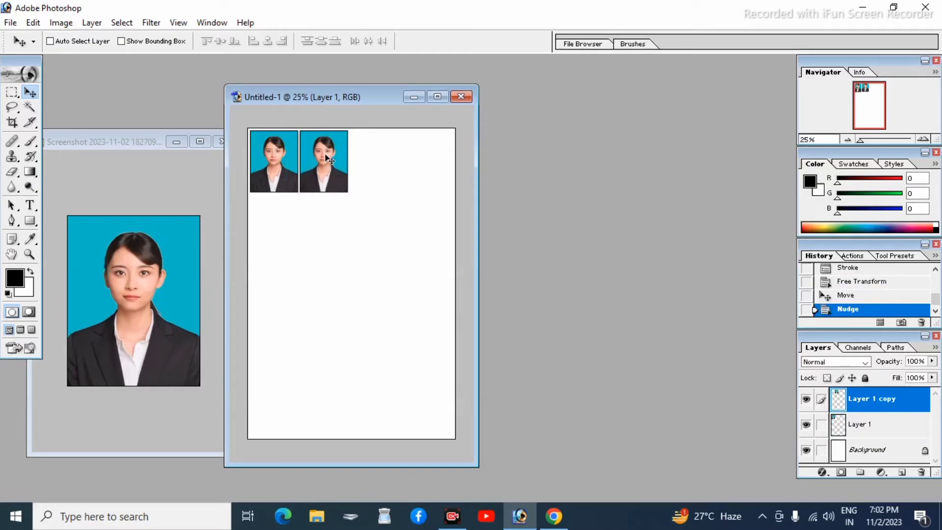
key("Right")
key("Down")
key("Right")
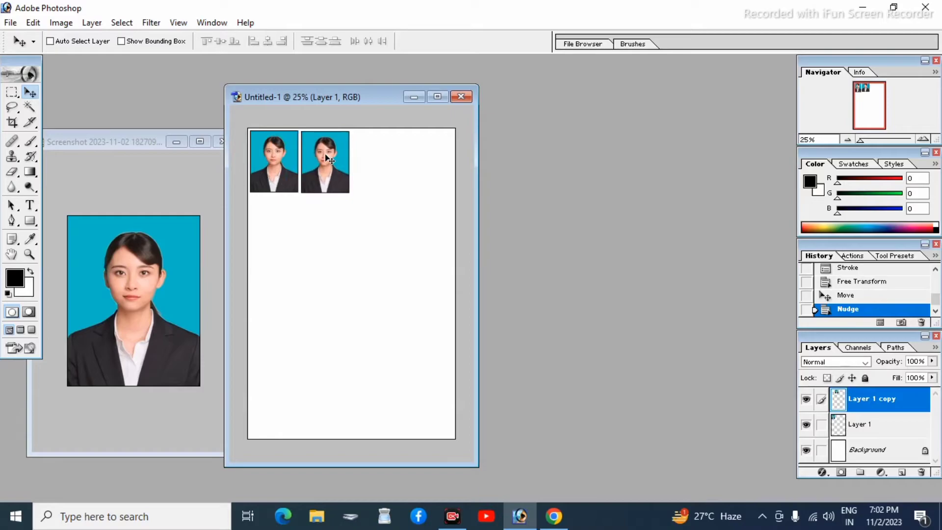
key("Up")
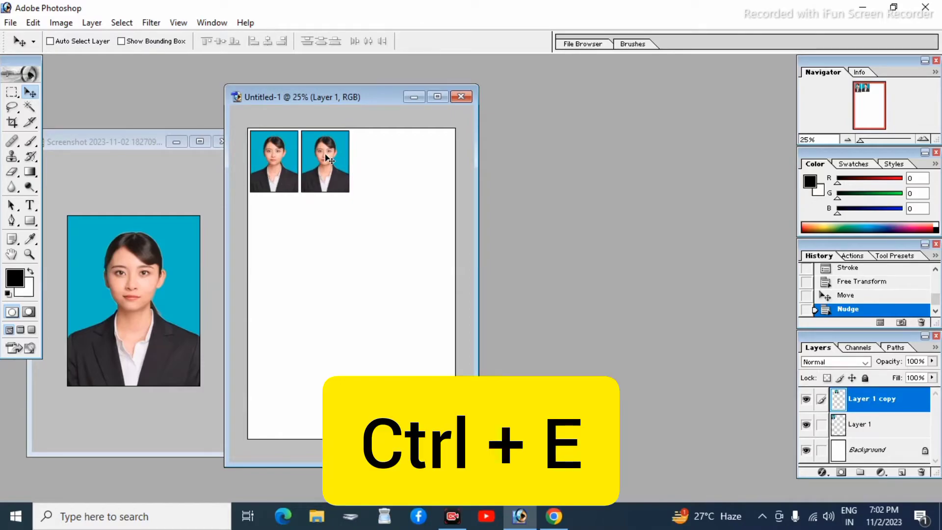
- Merge the two side-by-side photos into Layer 1
key("ctrl+e")
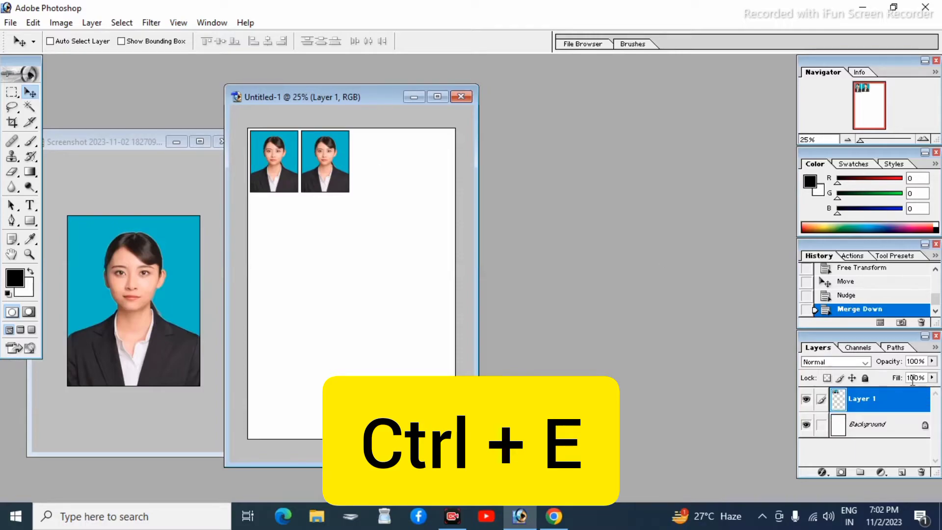
key("ctrl+z")
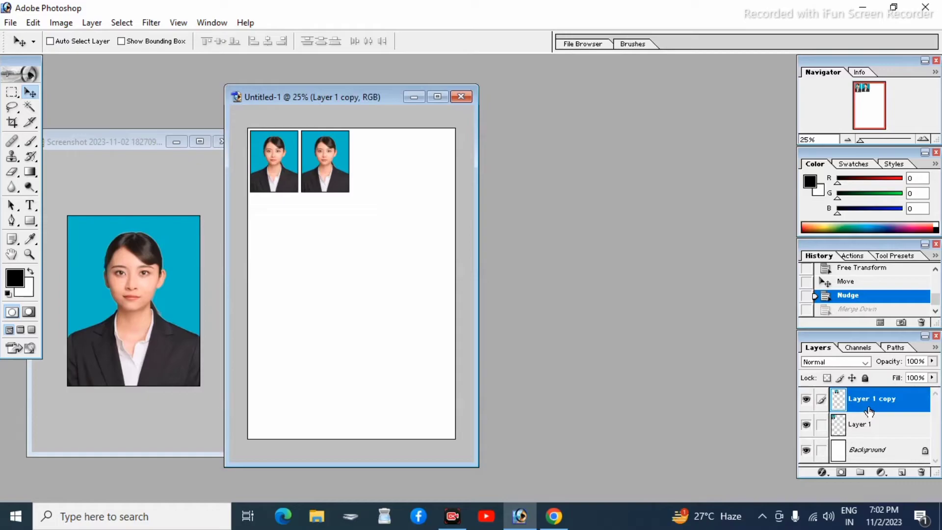
key("ctrl+e")
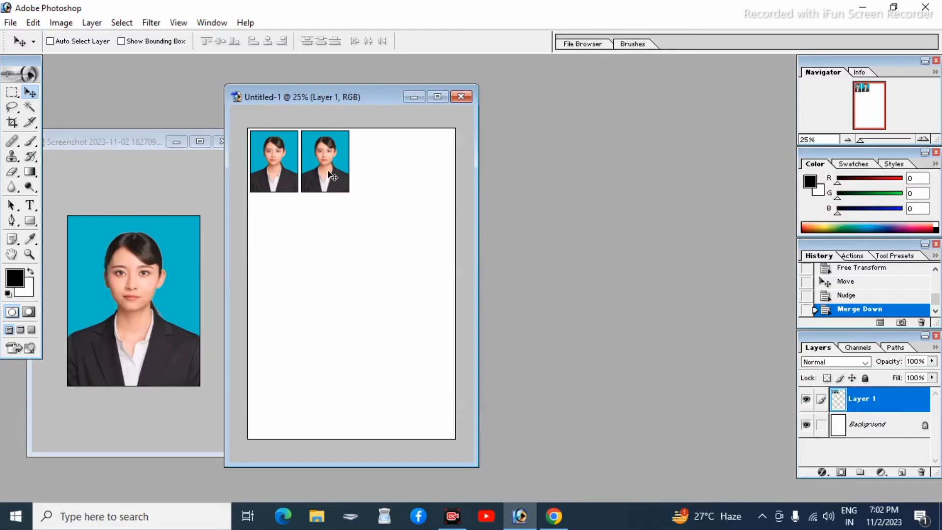
- Copy the photo pair to the right, align it with the first pair, and merge all four
left_click_drag(329, 174, 427, 179)
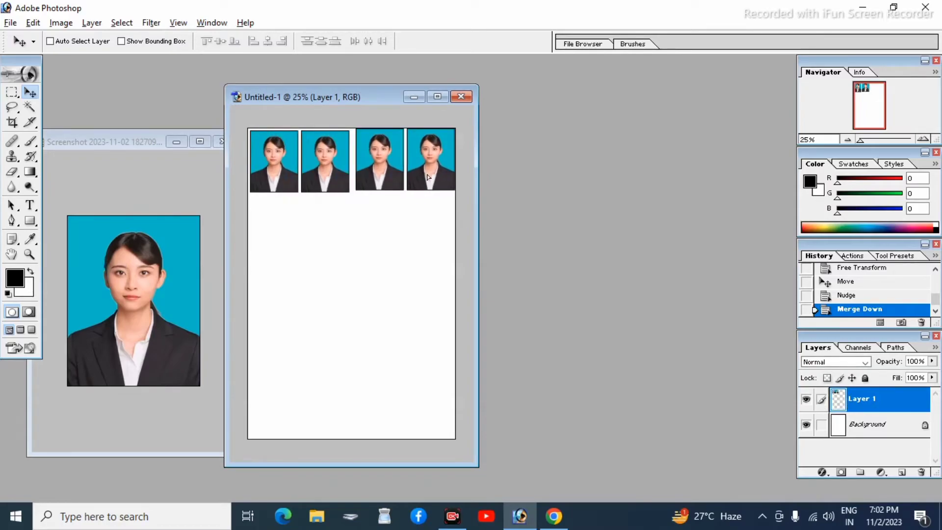
key("shift+Up")
key("shift+Up")
key("shift+Up")
key("shift+Right")
key("shift+Right")
key("shift+Right")
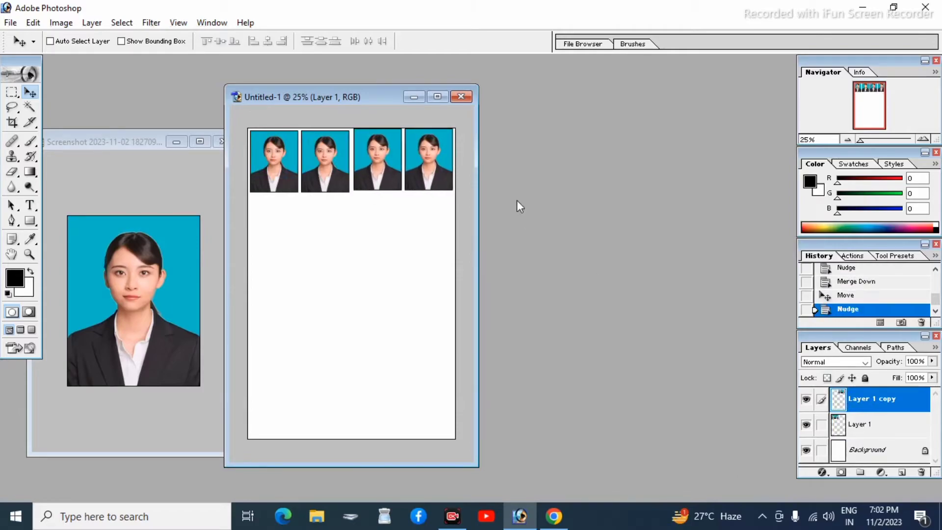
key("shift+Down")
key("shift+Down")
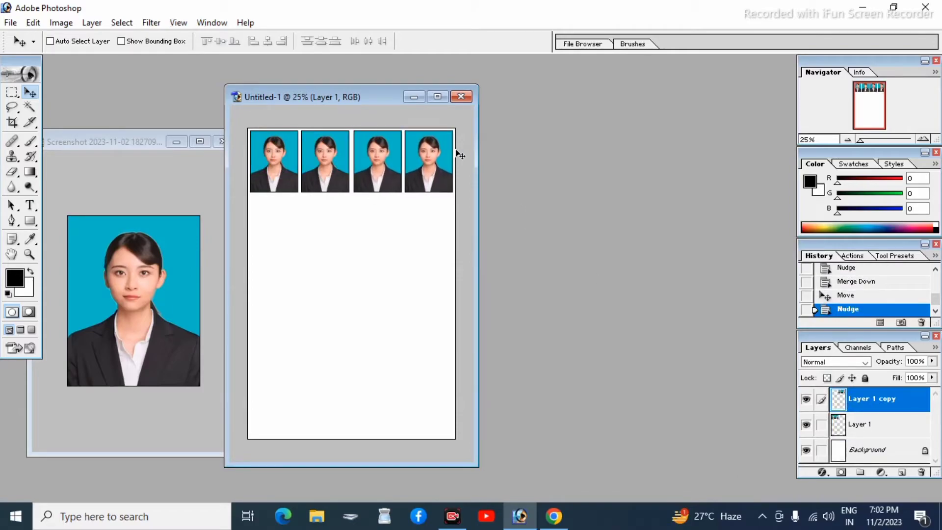
key("shift+Left")
key("shift+Left")
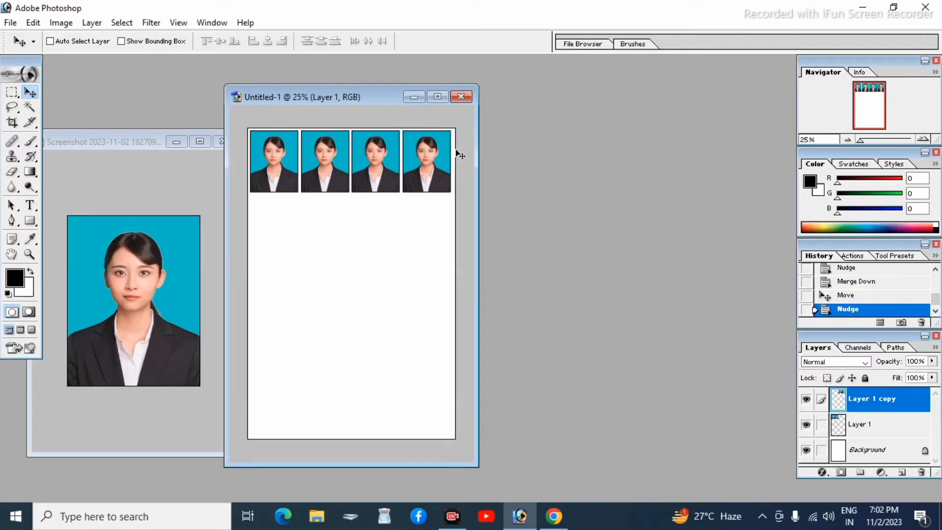
key("ctrl+e")
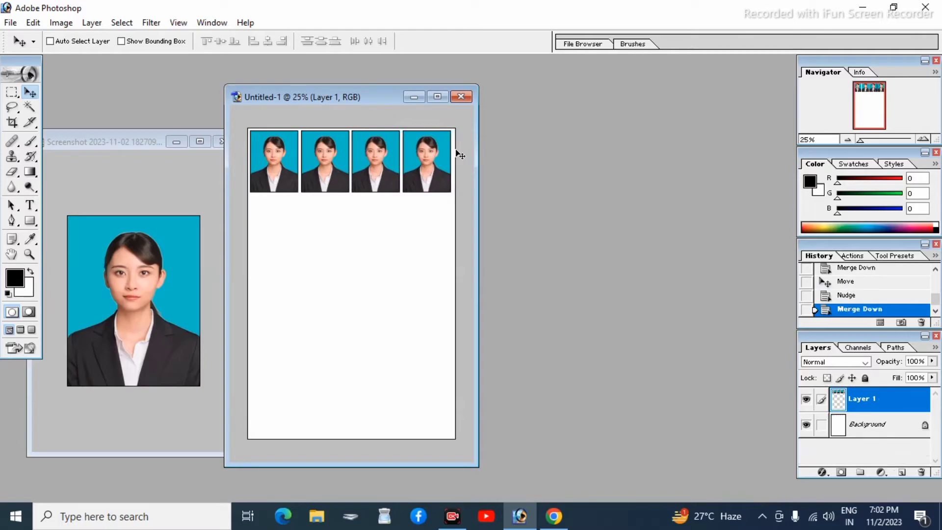
key("ctrl+t")
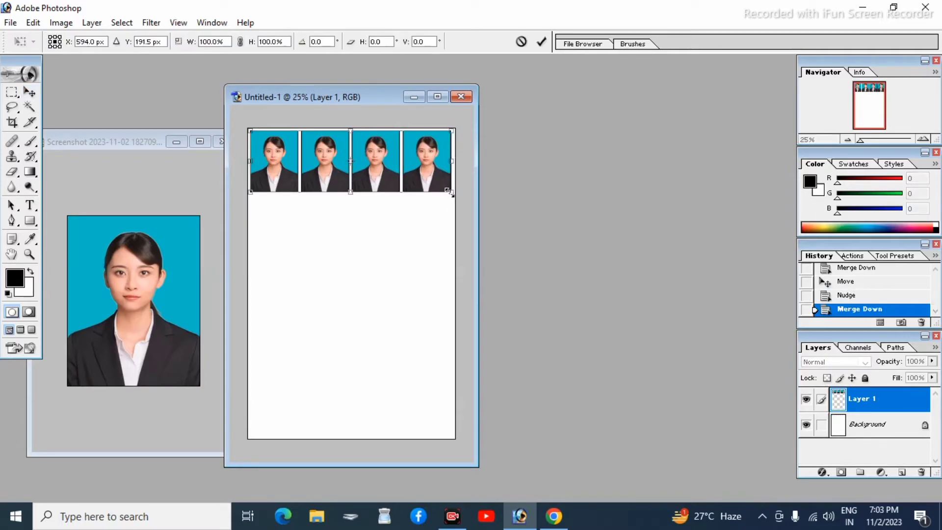
- Scale the four-photo row proportionally to fit the sheet width, nudge it into place, and commit
left_click_drag(452, 193, 448, 188)
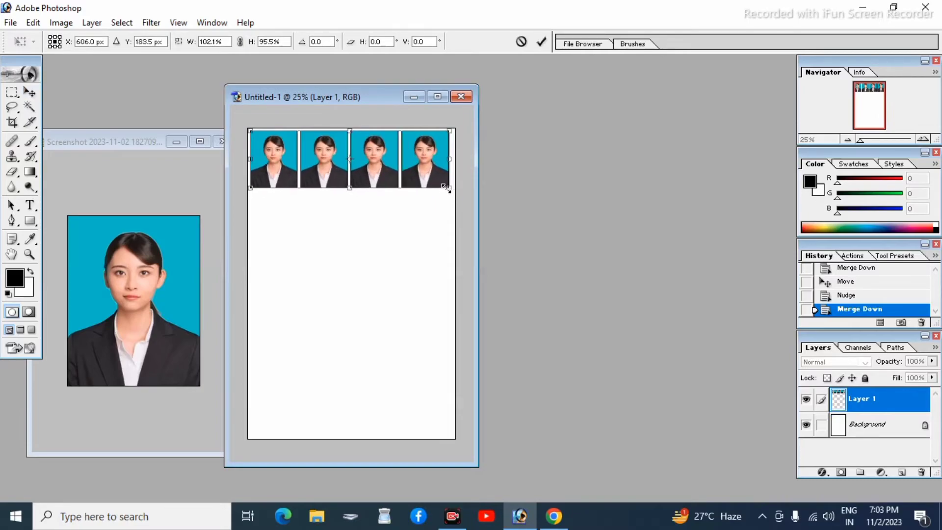
left_click(241, 41)
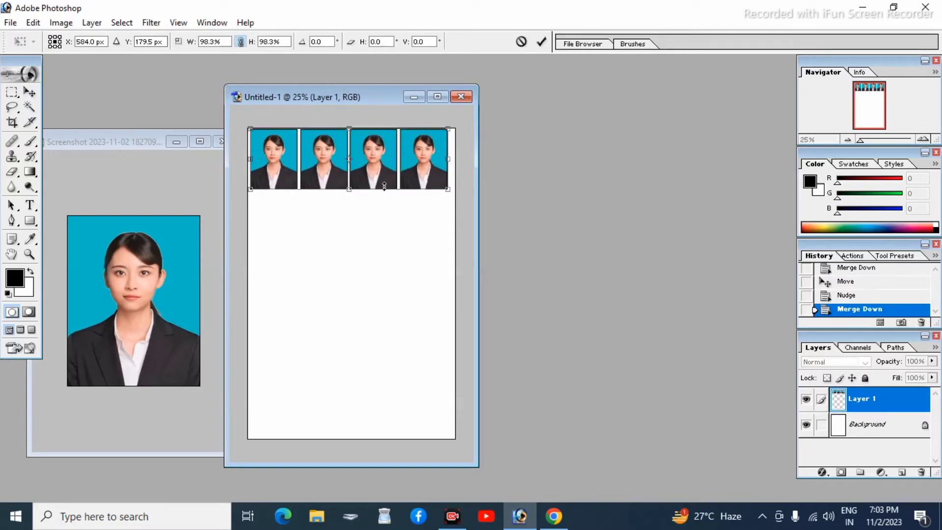
left_click_drag(452, 192, 457, 196)
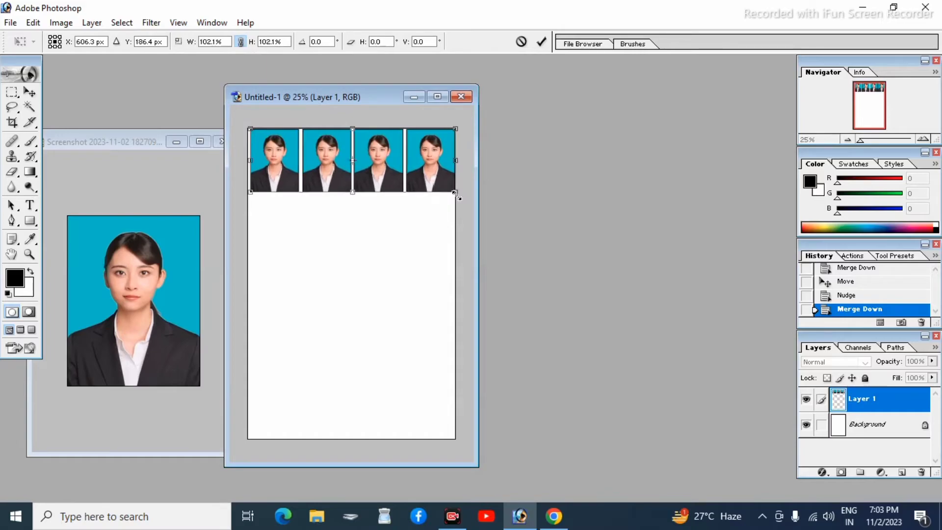
key("Left")
key("Left")
key("Left")
key("Left")
key("Left")
key("Left")
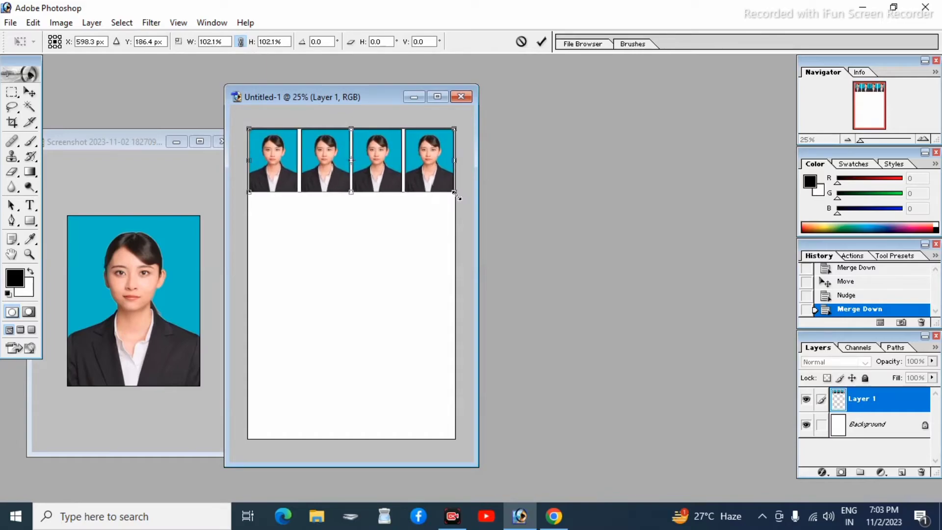
left_click_drag(455, 192, 447, 185)
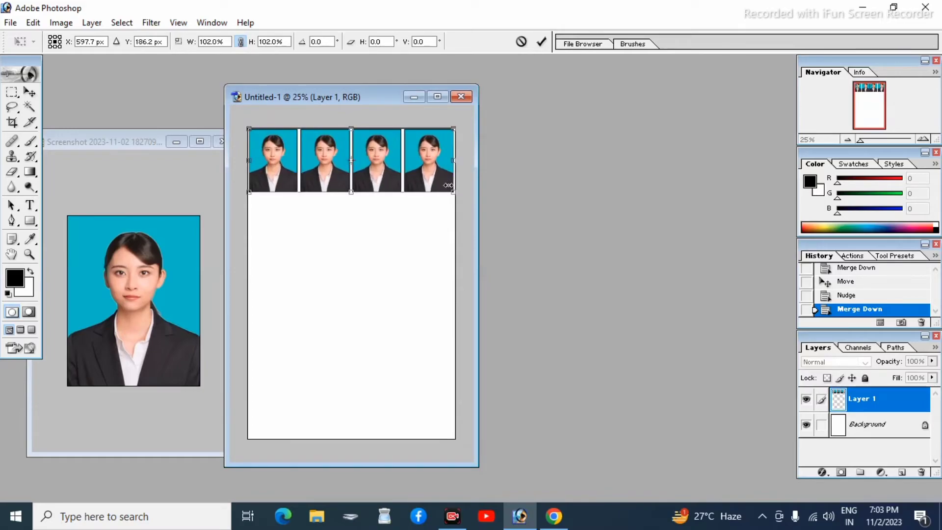
key("Left")
key("Left")
key("Left")
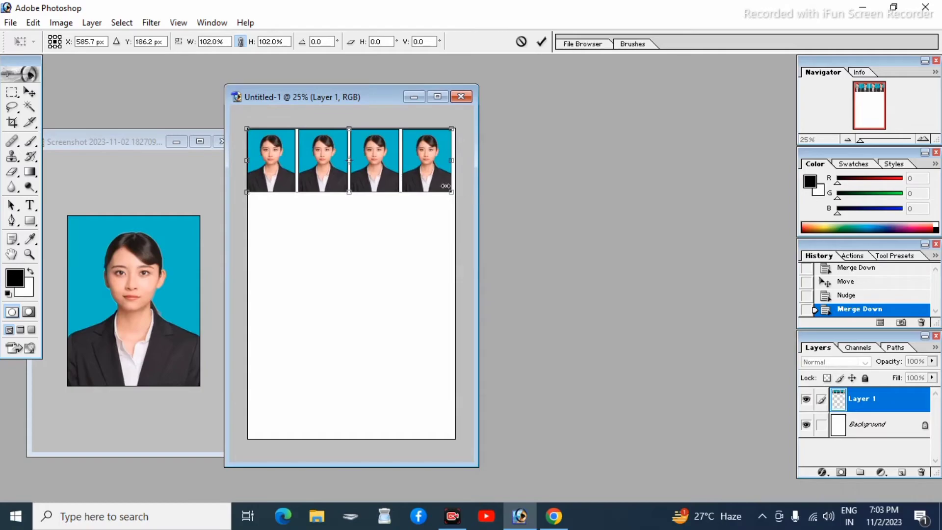
left_click_drag(451, 192, 448, 191)
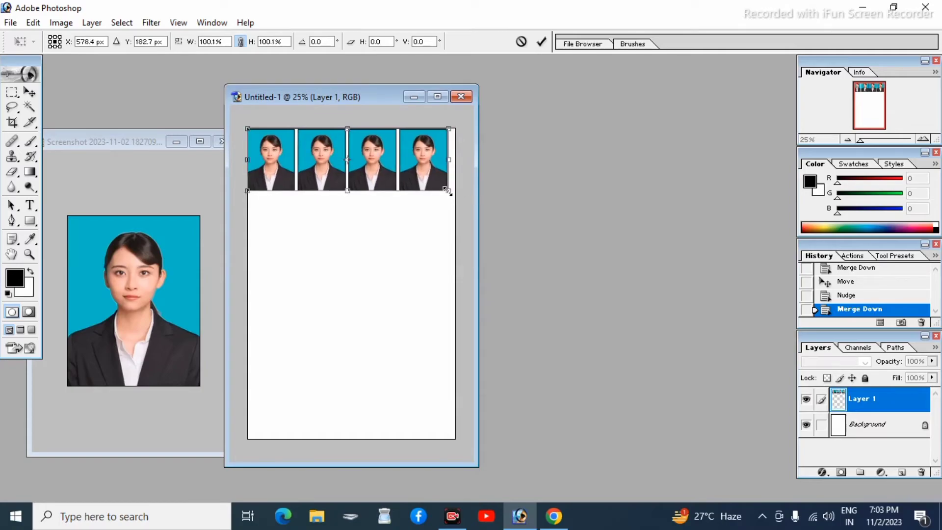
key("Right")
key("Right")
key("Right")
key("Down")
key("Down")
key("Down")
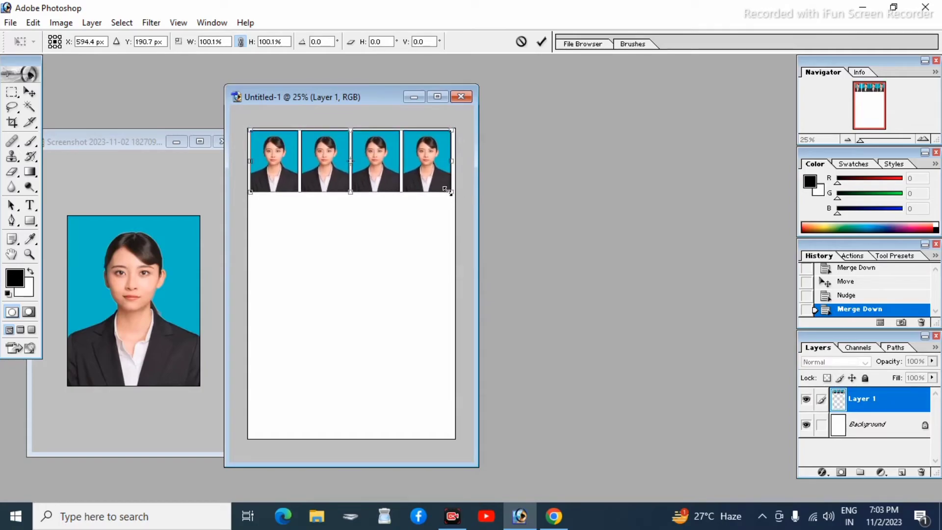
key("Right")
key("Right")
key("Right")
key("Down")
key("Down")
key("Down")
key("Down")
key("Down")
key("Down")
key("Return")
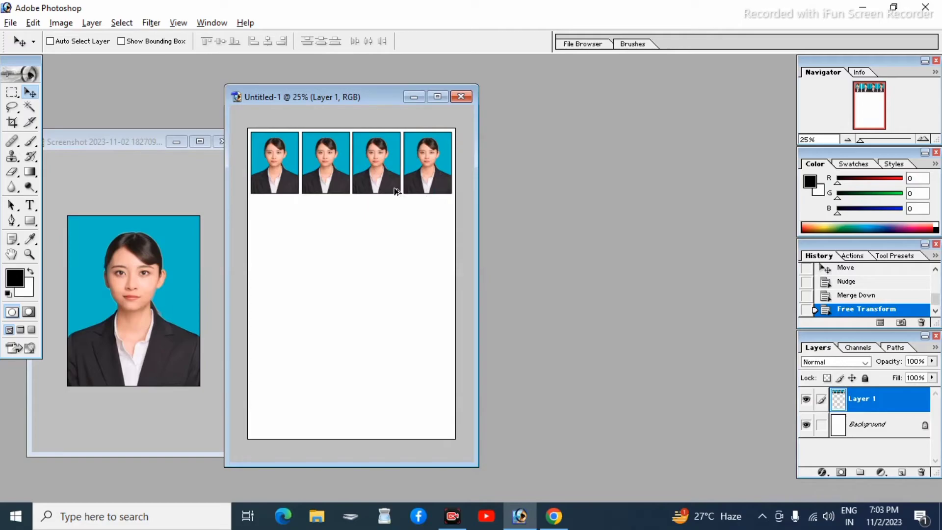
- Alt-drag the row of four photos down into a second row aligned with the first
key("alt")
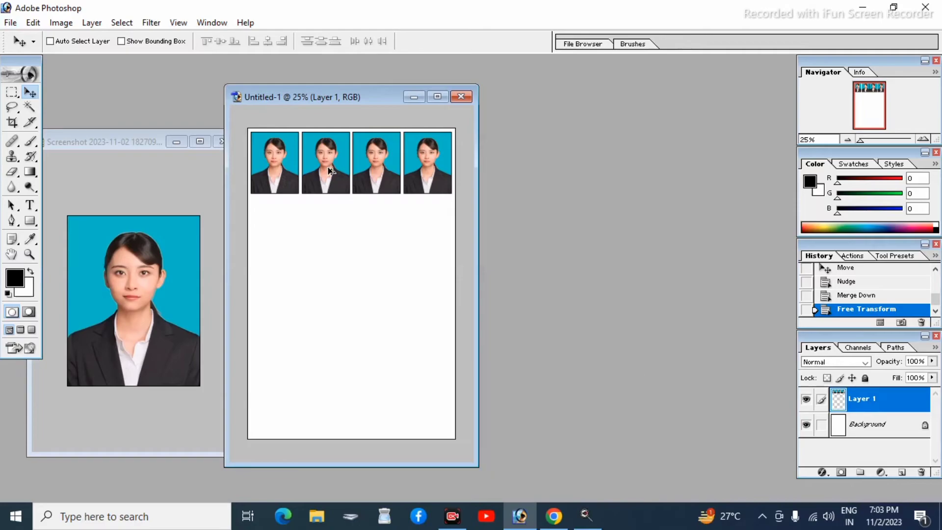
left_click_drag(325, 172, 326, 235)
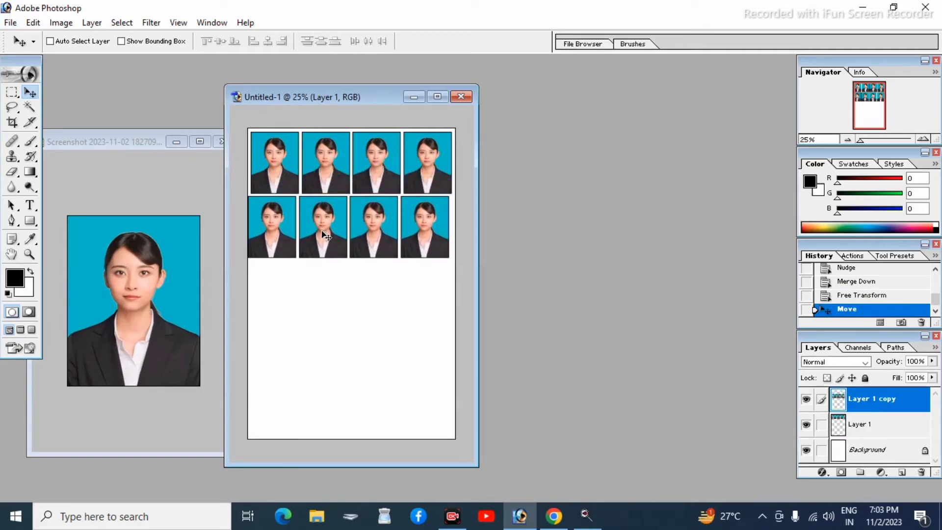
key("Right")
key("Right")
key("Right")
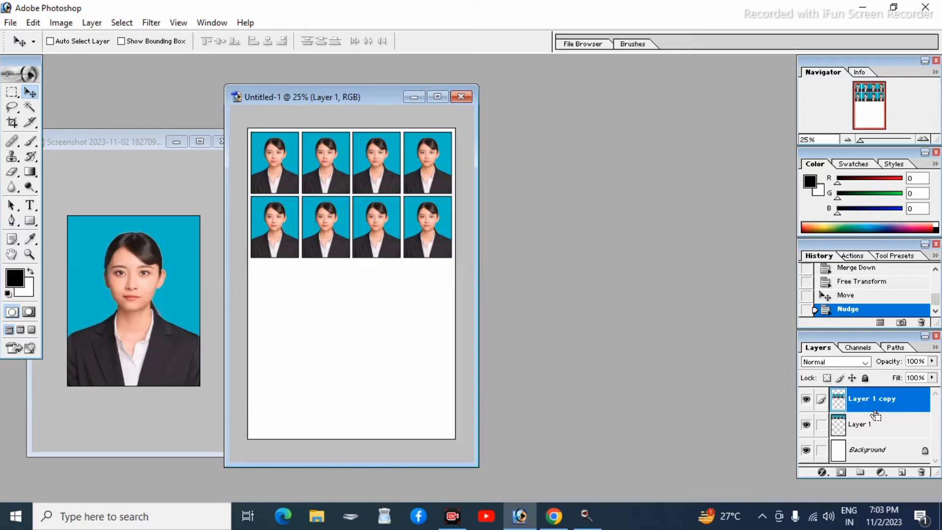
- Merge the two rows and copy them below, nudged into column alignment and even spacing
key("ctrl+e")
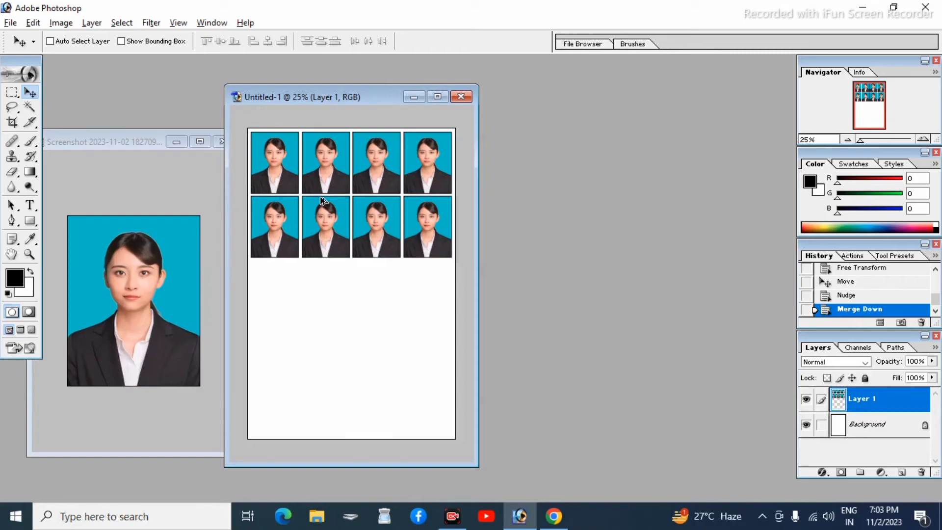
left_click_drag(323, 201, 327, 329)
key("Left")
key("Left")
key("Left")
key("Left")
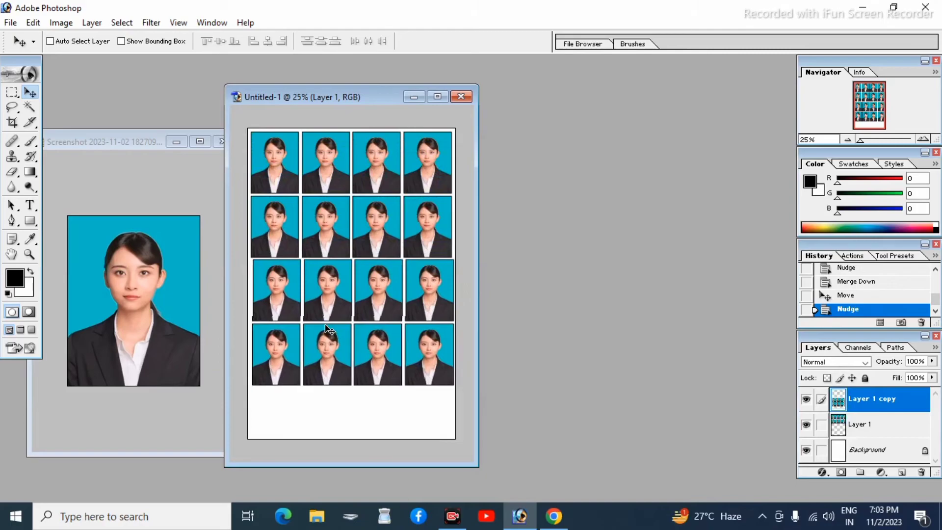
key("Left")
key("Left")
key("Left")
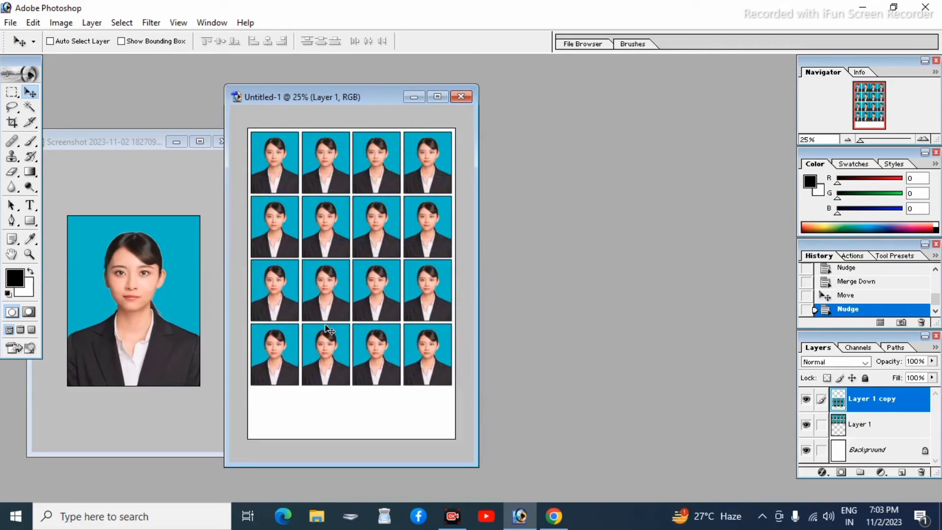
key("Down")
key("Down")
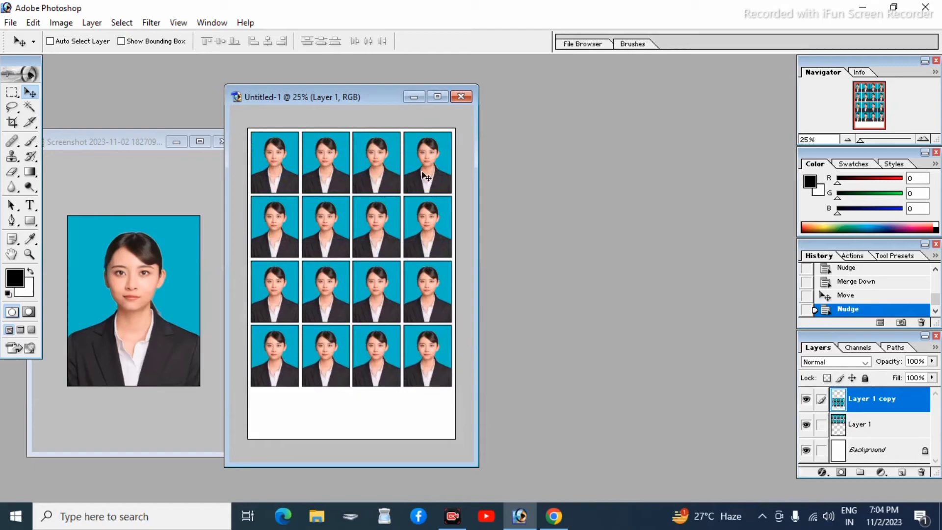
- Cancel Print and Save As the sheet in PNG format, targeting the Pictures folder
key("ctrl+p")
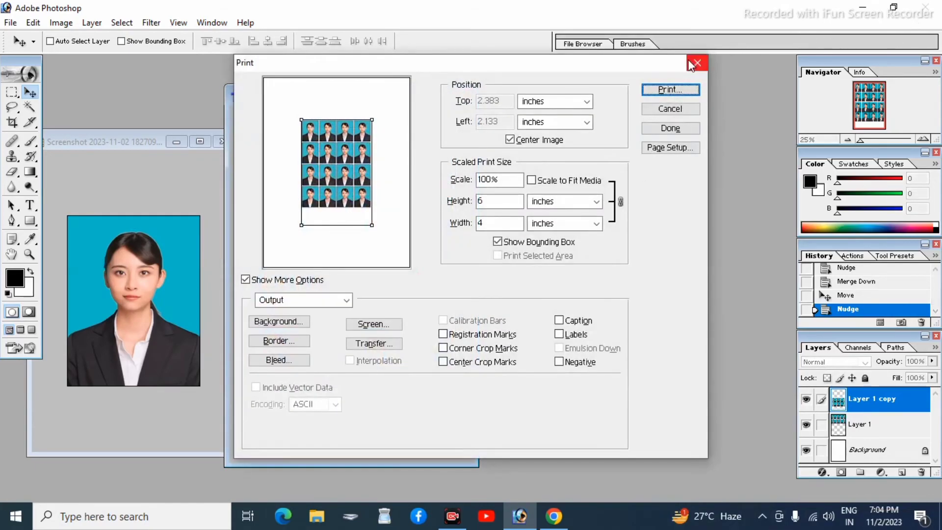
left_click(697, 63)
left_click(11, 22)
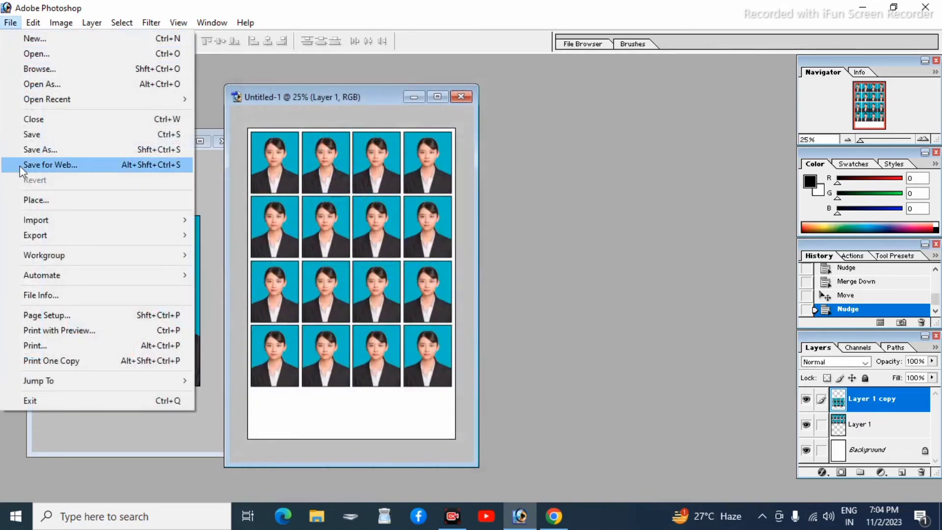
left_click(54, 150)
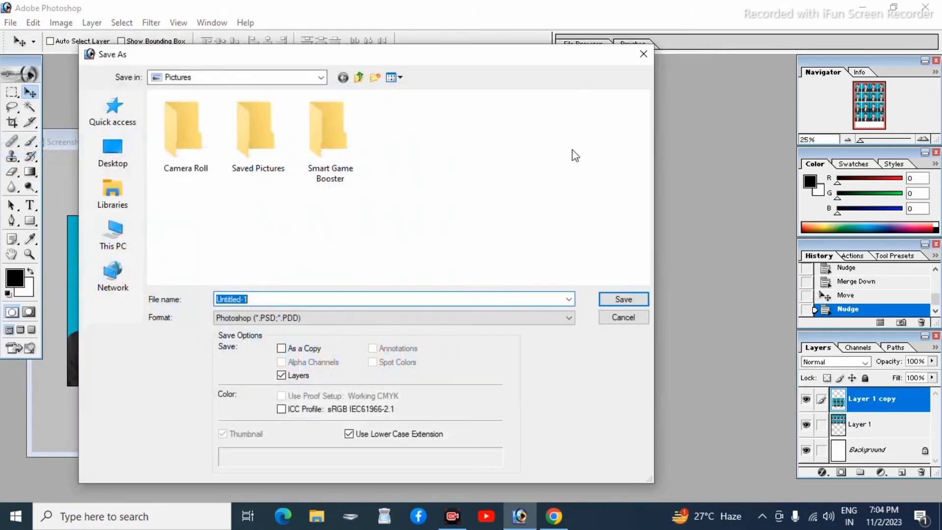
left_click(114, 235)
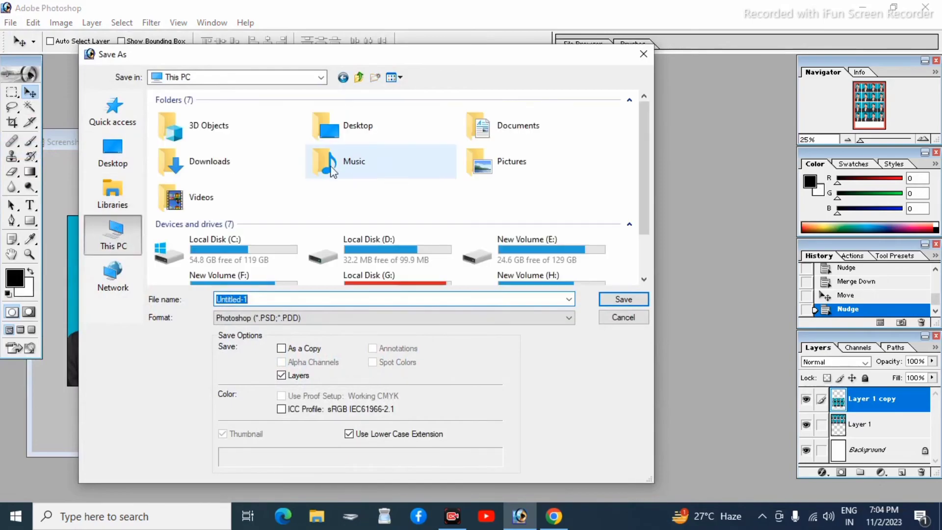
left_click(512, 161)
left_click(273, 318)
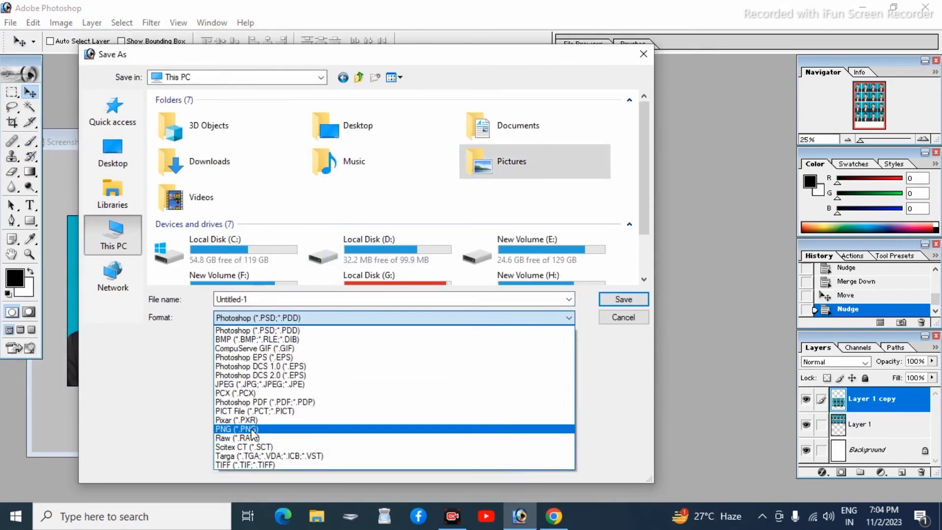
left_click(252, 430)
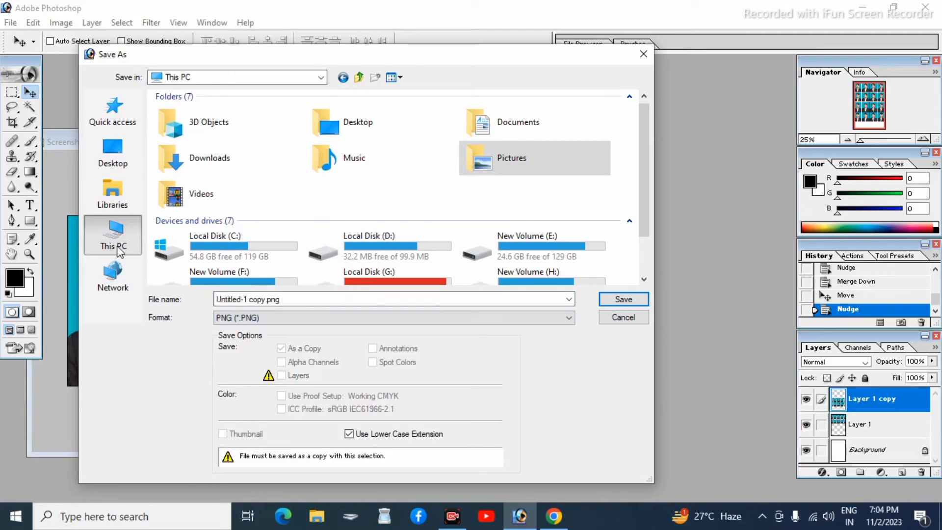
left_click(608, 301)
- Save the PNG inside Pictures, replacing the existing file and accepting the PNG options
left_click(568, 260)
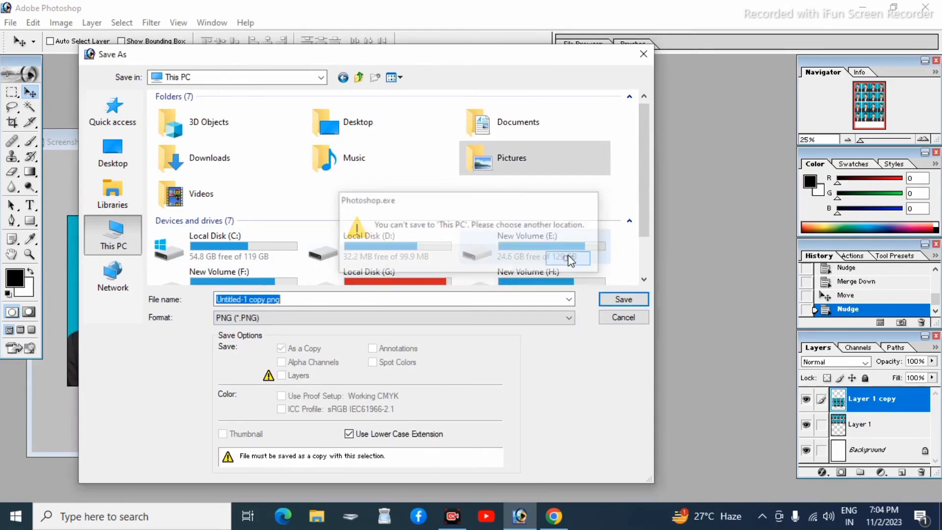
left_click(491, 159)
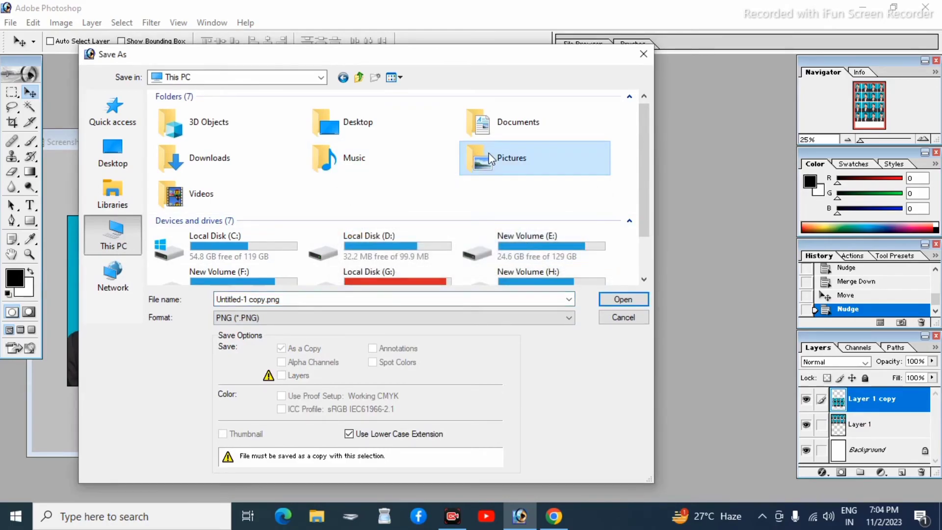
double_click(491, 158)
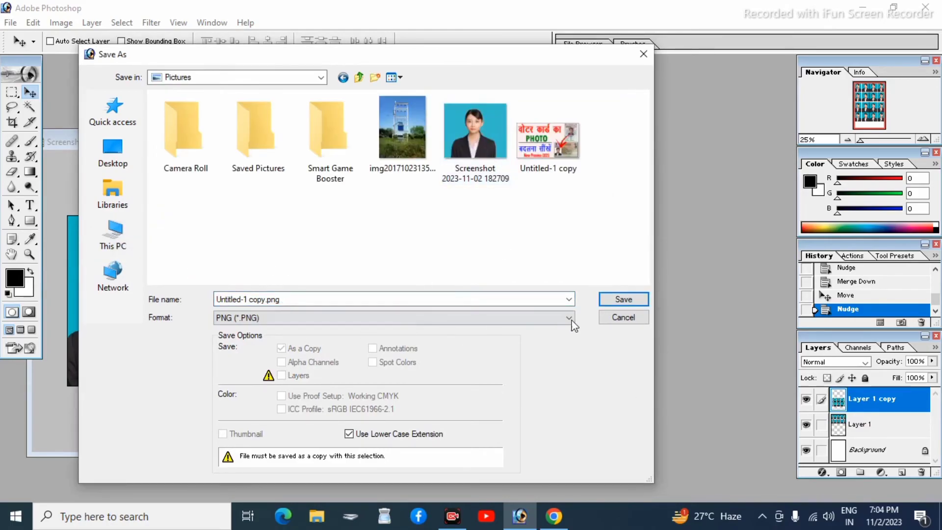
left_click(623, 299)
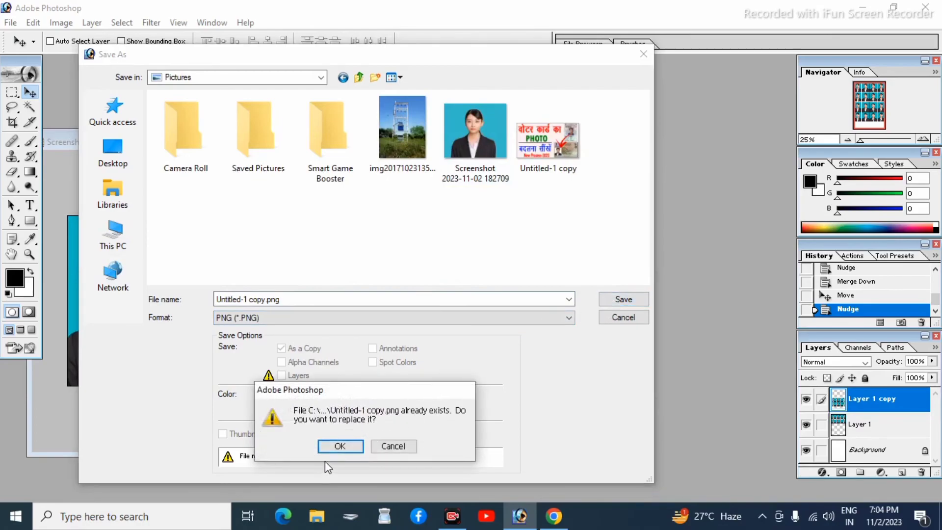
left_click(339, 446)
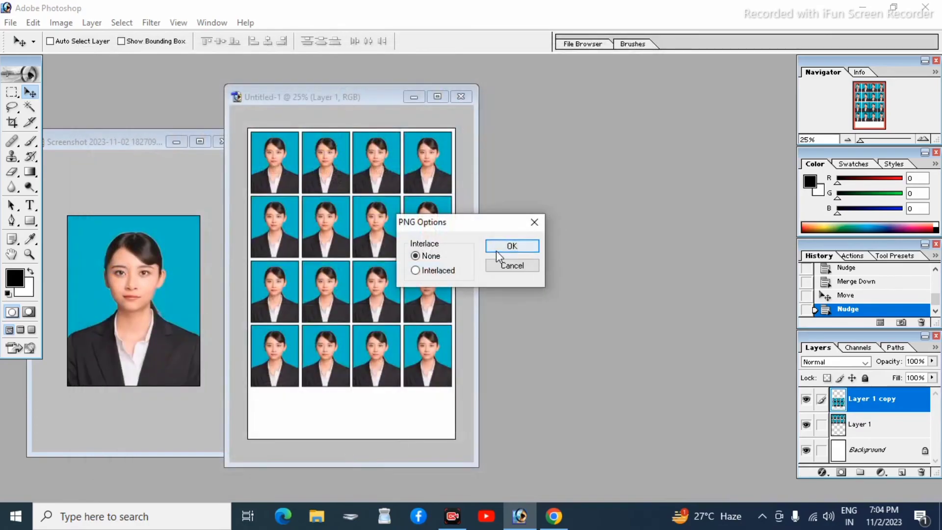
left_click(496, 248)
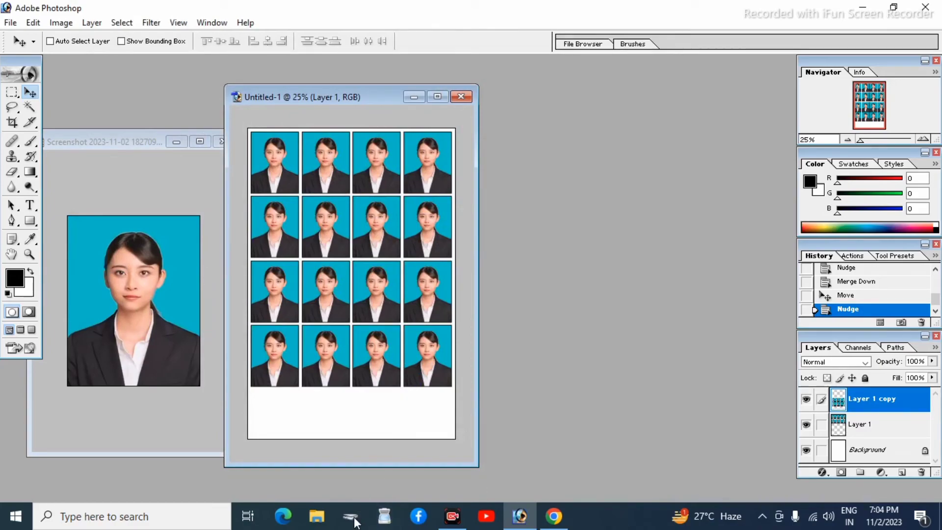
- Open Untitled-1 copy.png from the Pictures folder in File Explorer
left_click(322, 521)
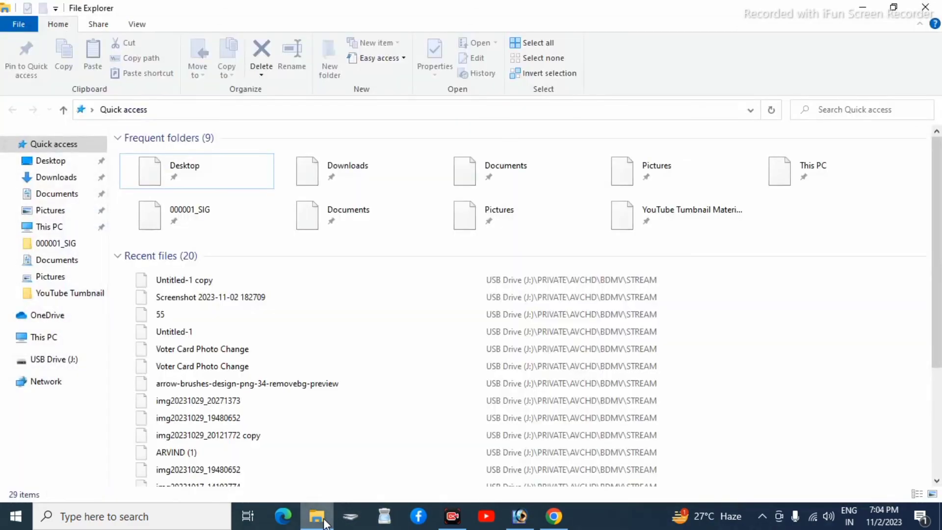
double_click(688, 174)
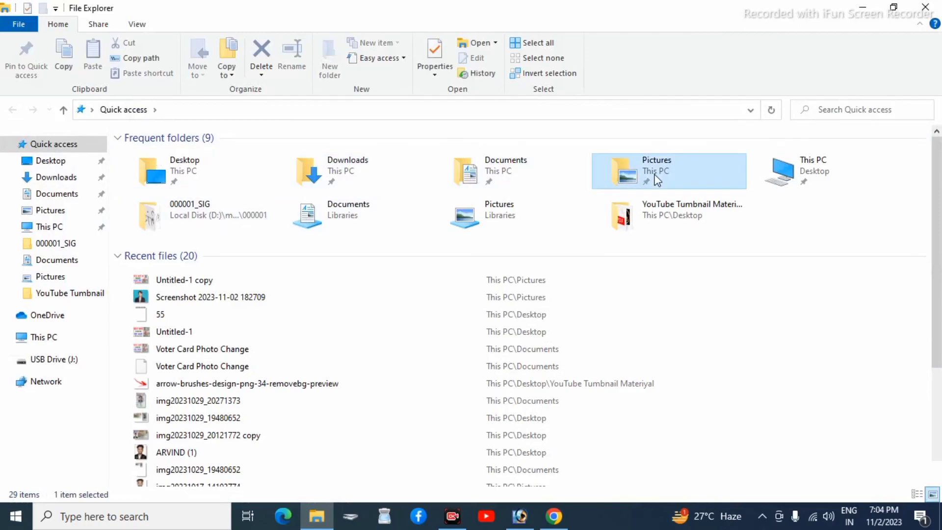
left_click(767, 188)
double_click(767, 188)
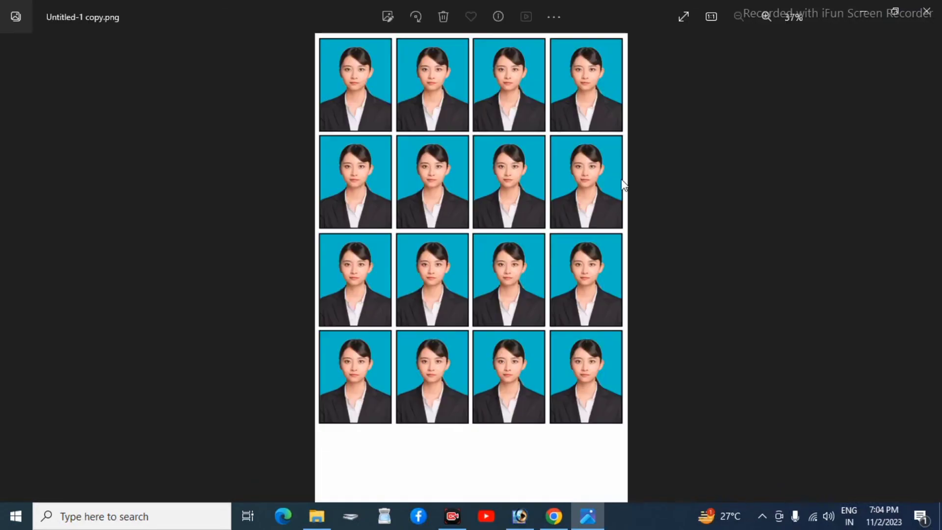
- Zoom in and out on Untitled-1 copy.png in Photos to inspect the 4x4 grid
scroll(539, 150, "up", 2)
scroll(554, 162, "down", 2)
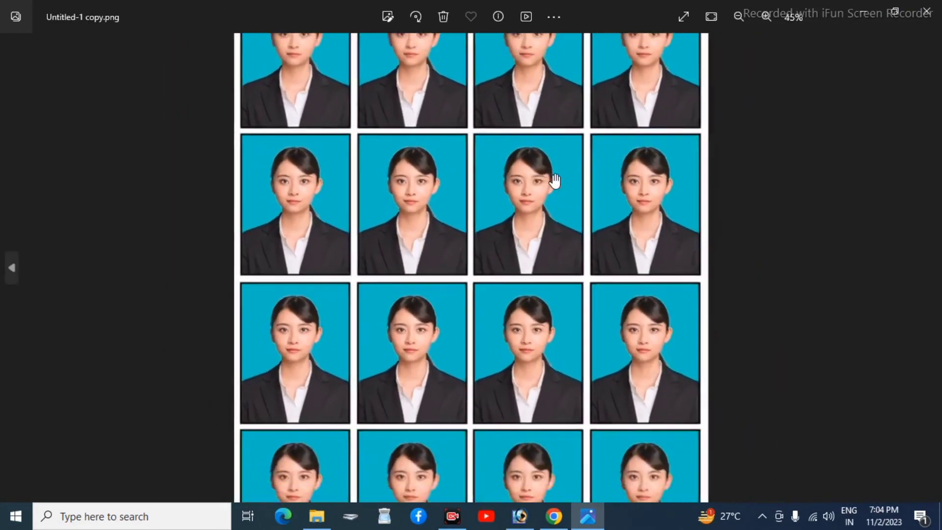
scroll(553, 181, "down", 1)
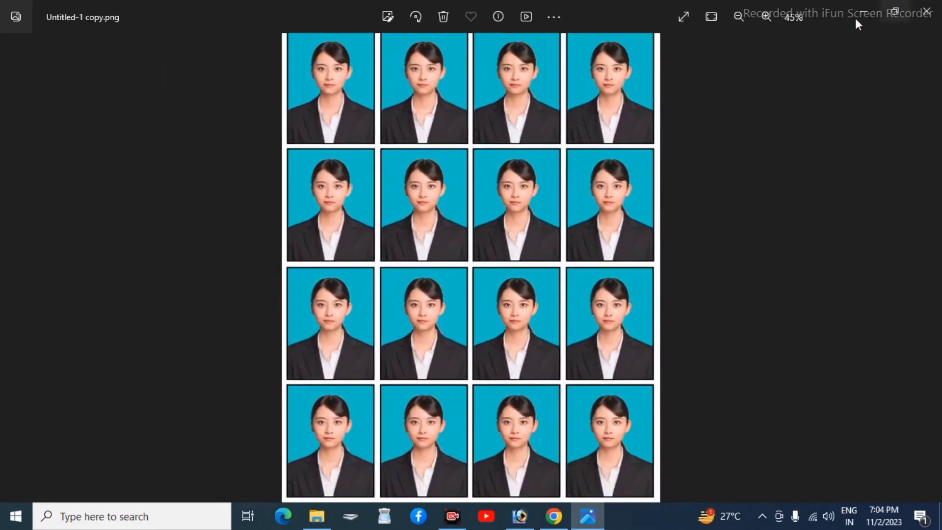